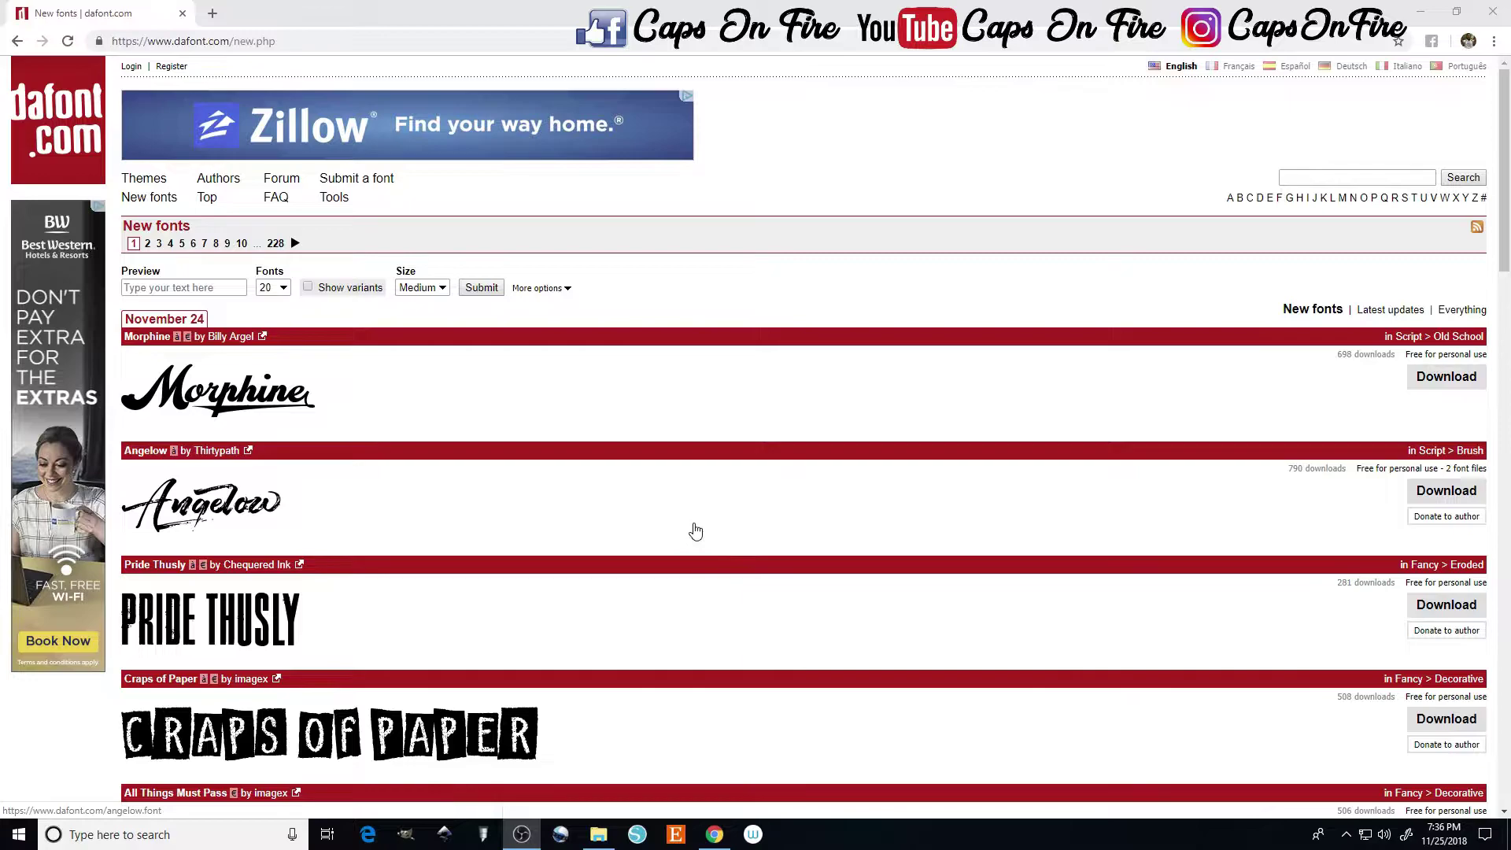
Download the All Things Must Pass font from DaFont as all_things_must_pass.zip.
scroll(897, 424, "down", 3)
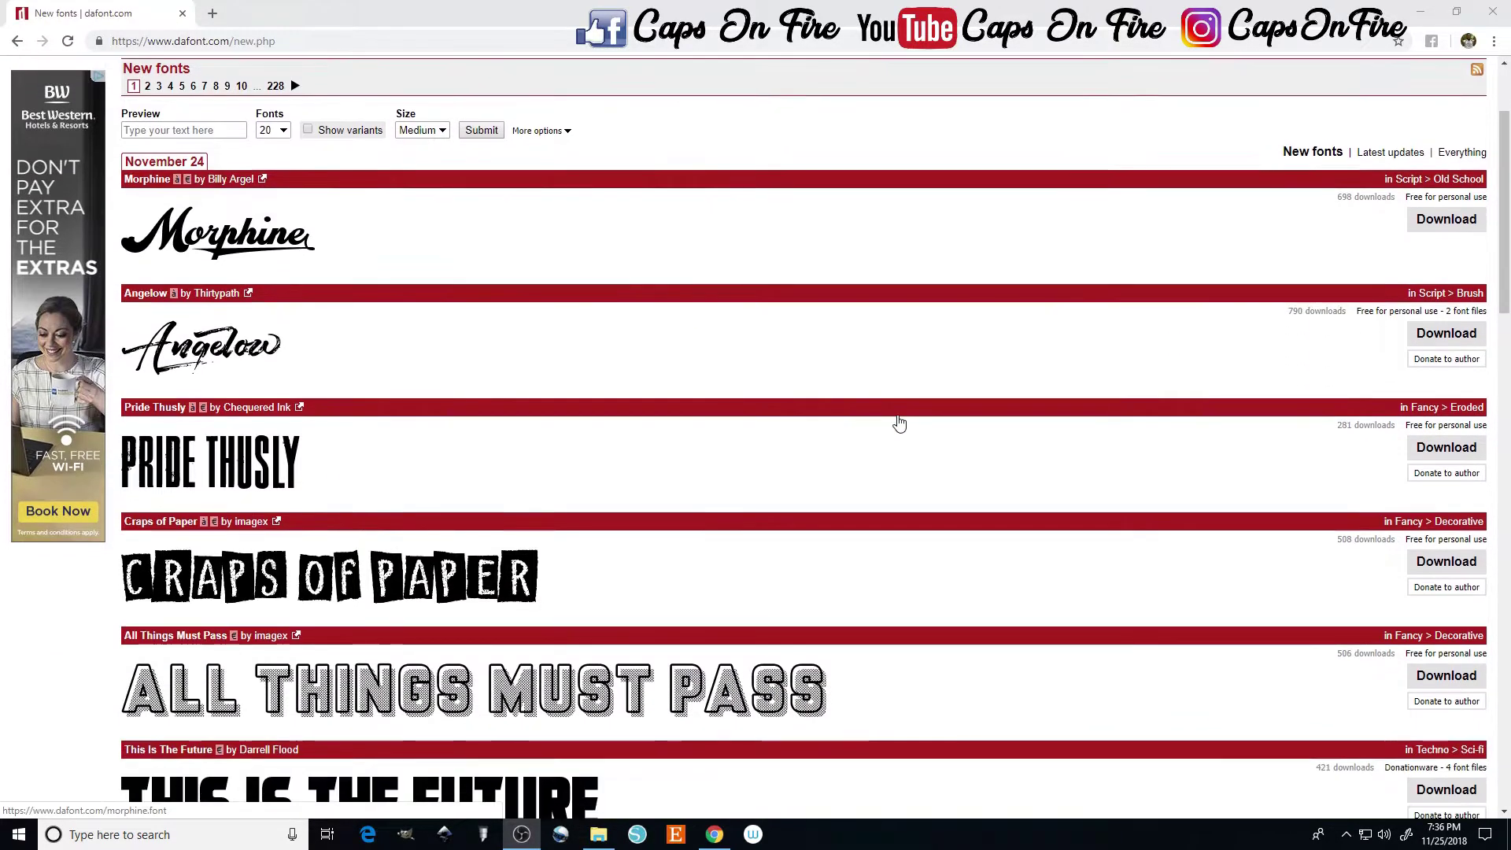
scroll(900, 424, "down", 3)
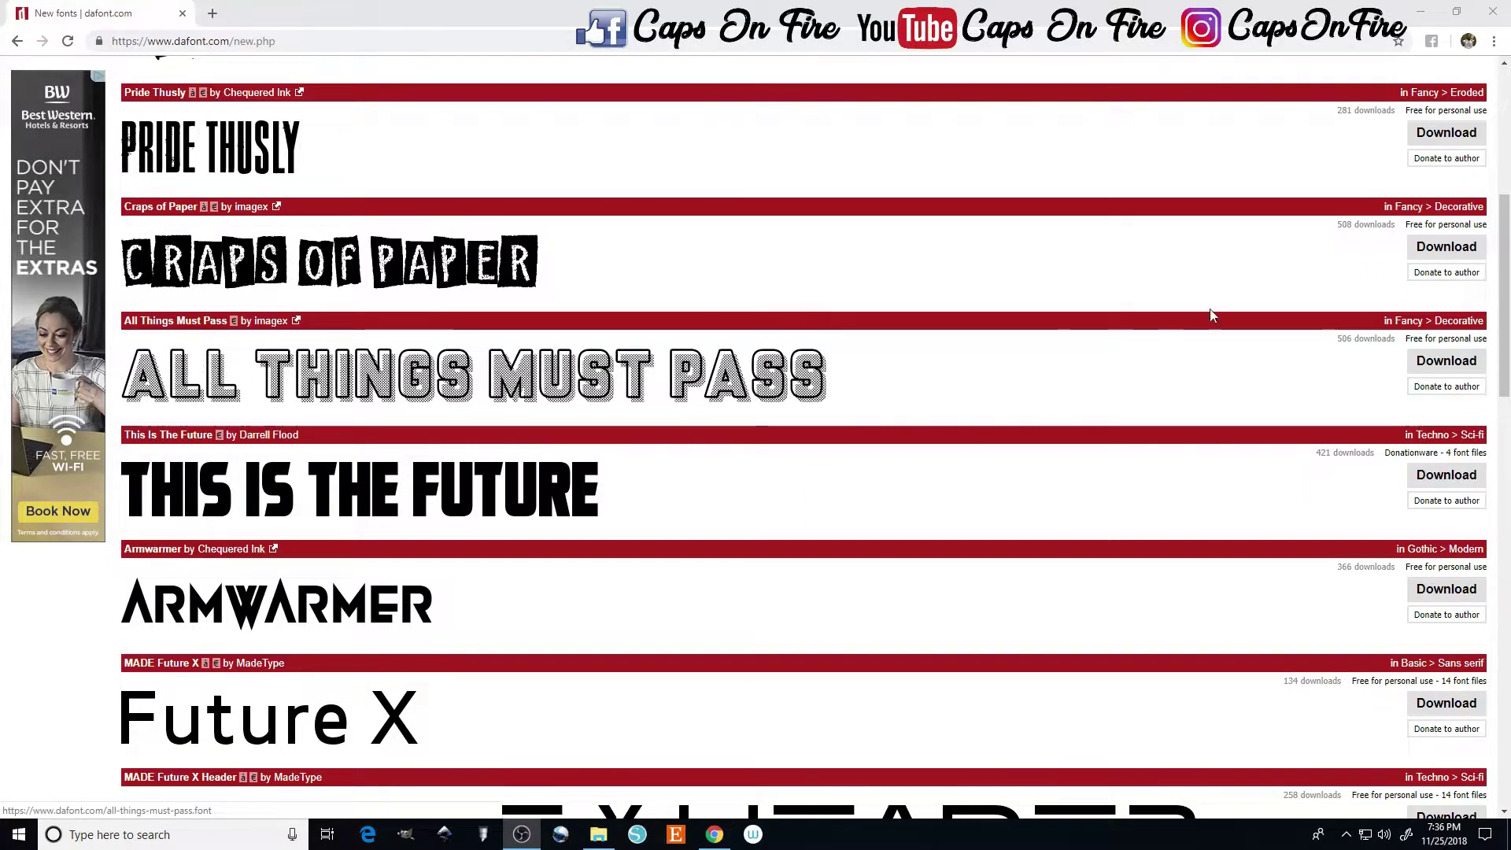
left_click(1446, 362)
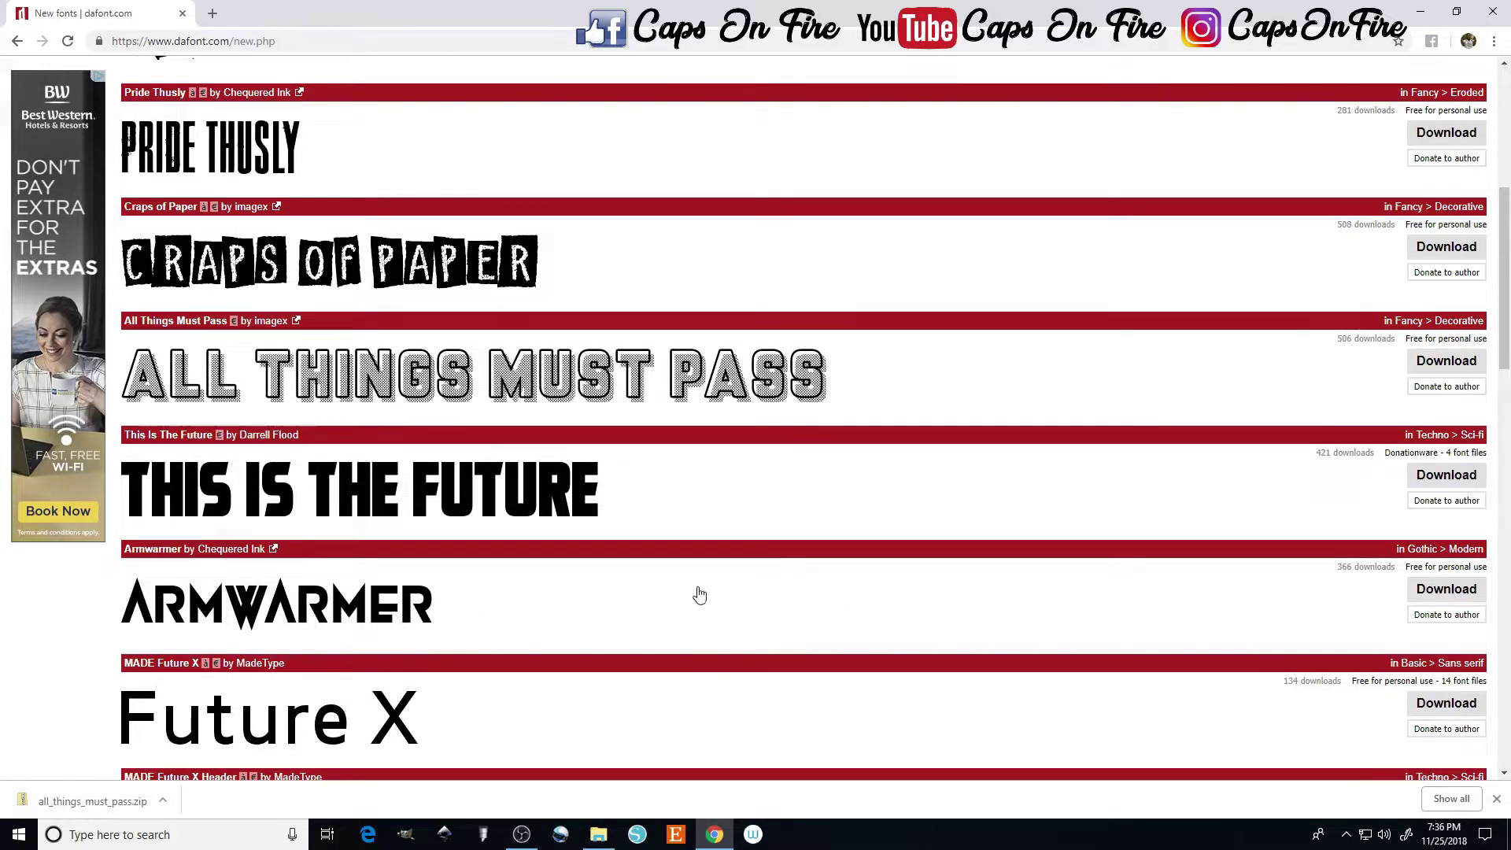
Minimize Chrome and open a new File Explorer window from the taskbar jump list.
left_click(1420, 11)
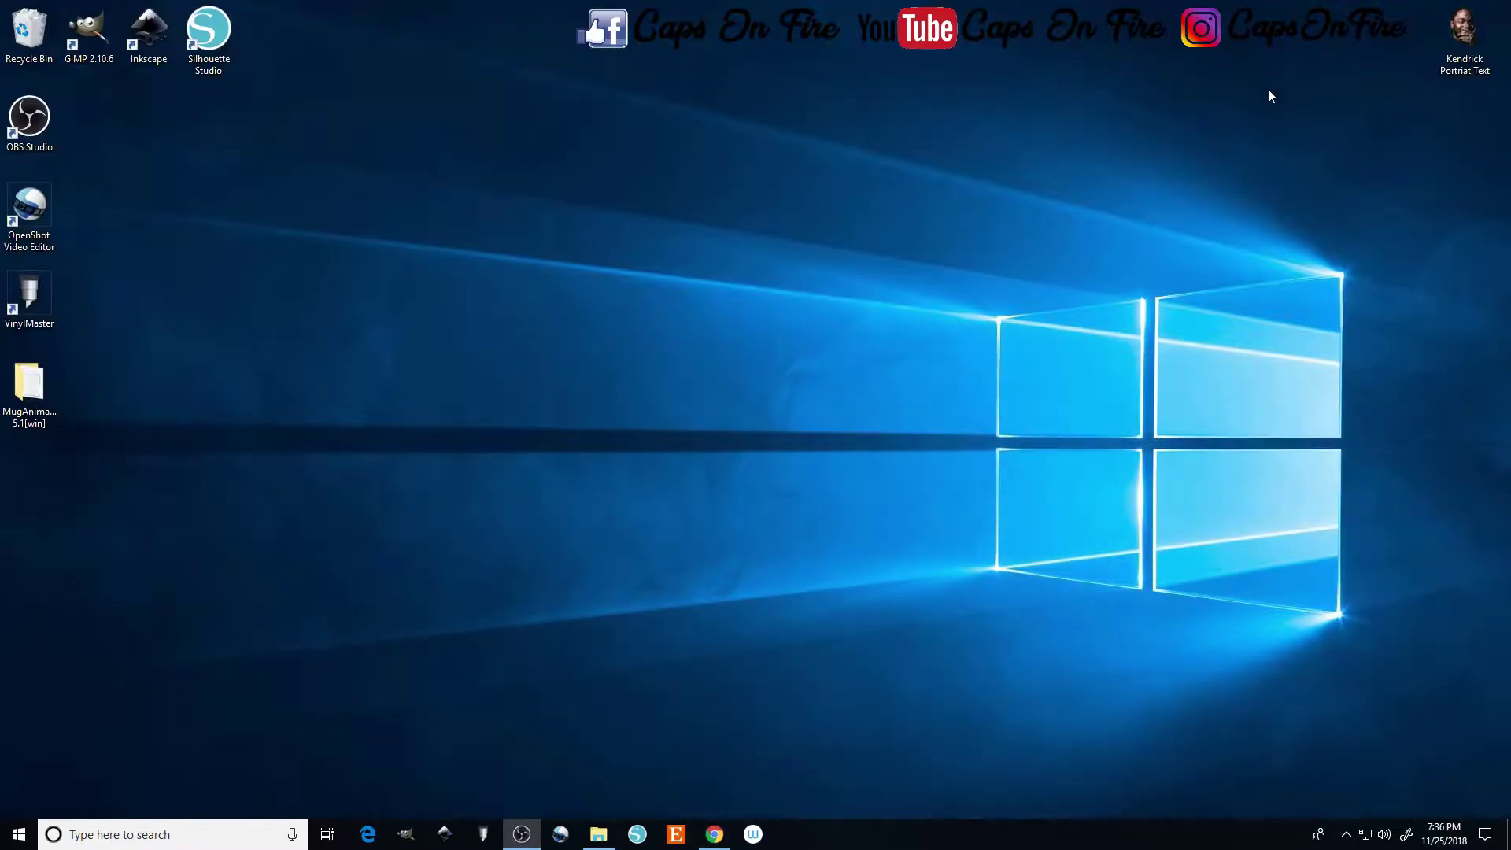
left_click(591, 836)
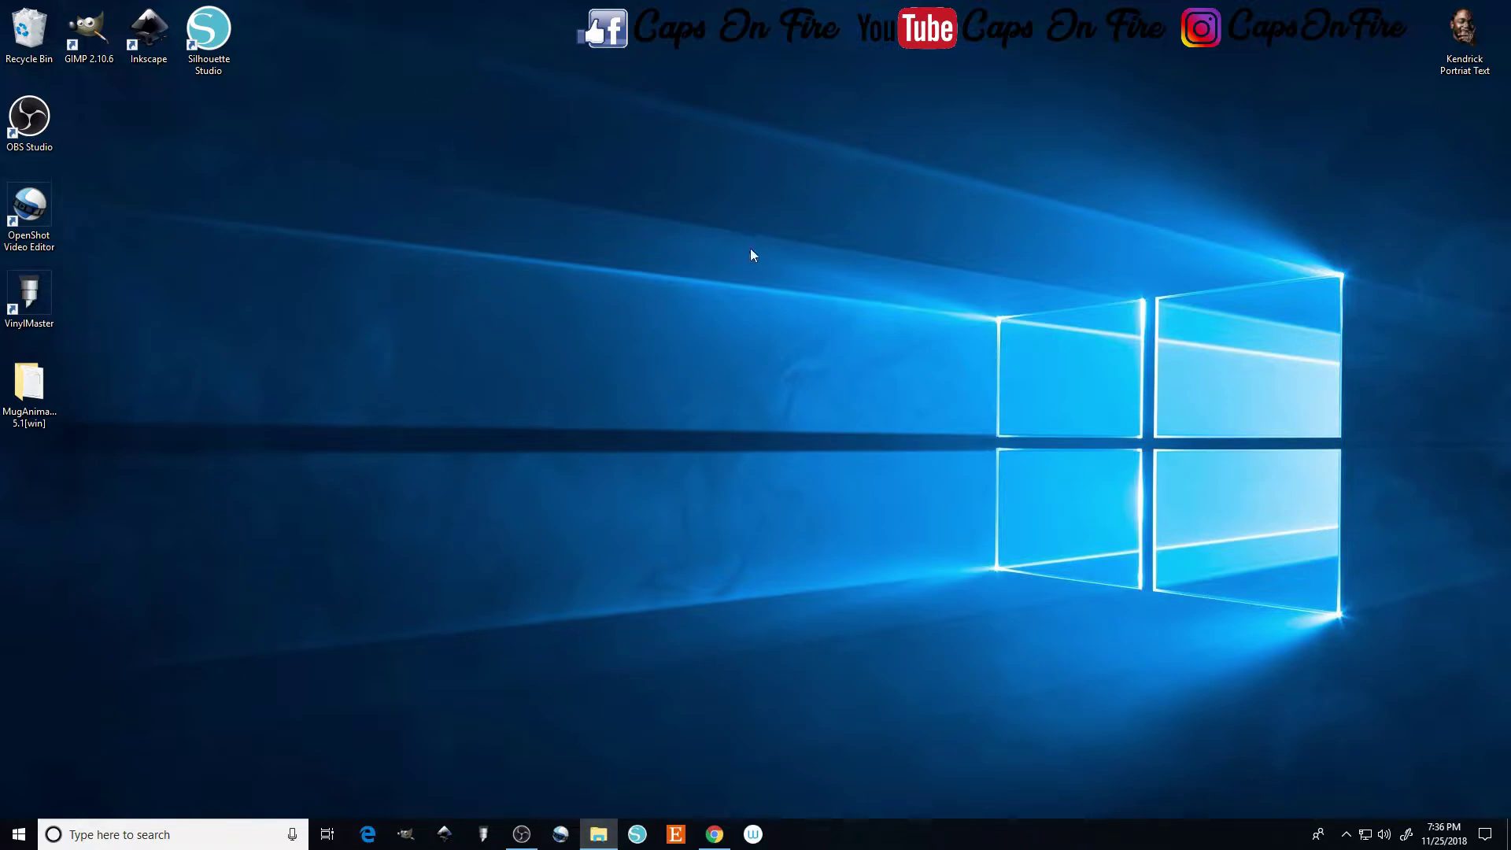
right_click(595, 833)
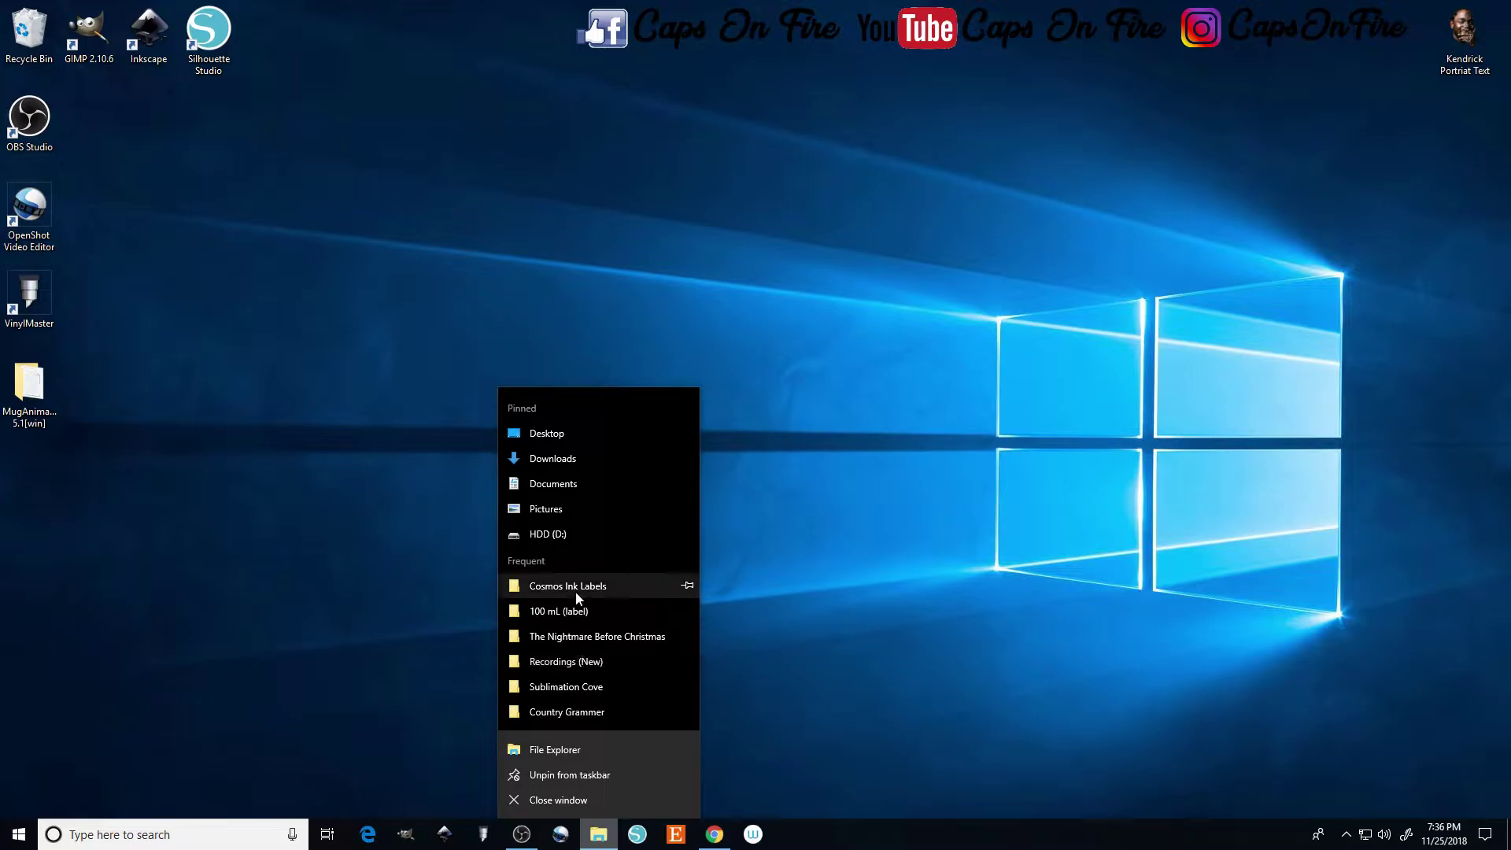
left_click(572, 750)
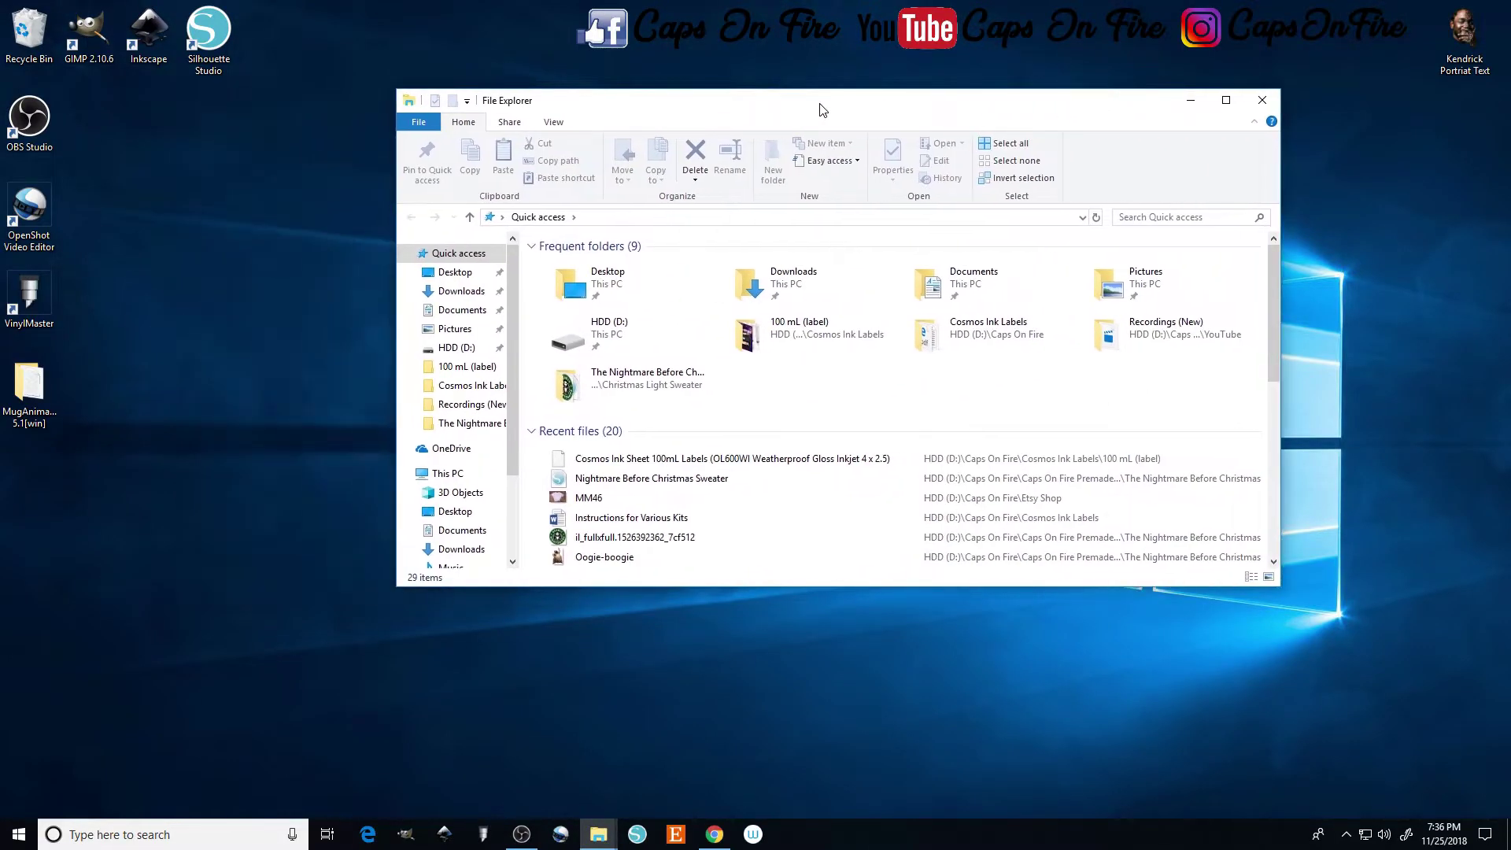
Drag the all_things_must_pass zip from Downloads onto the desktop, then minimize Explorer.
left_click(461, 293)
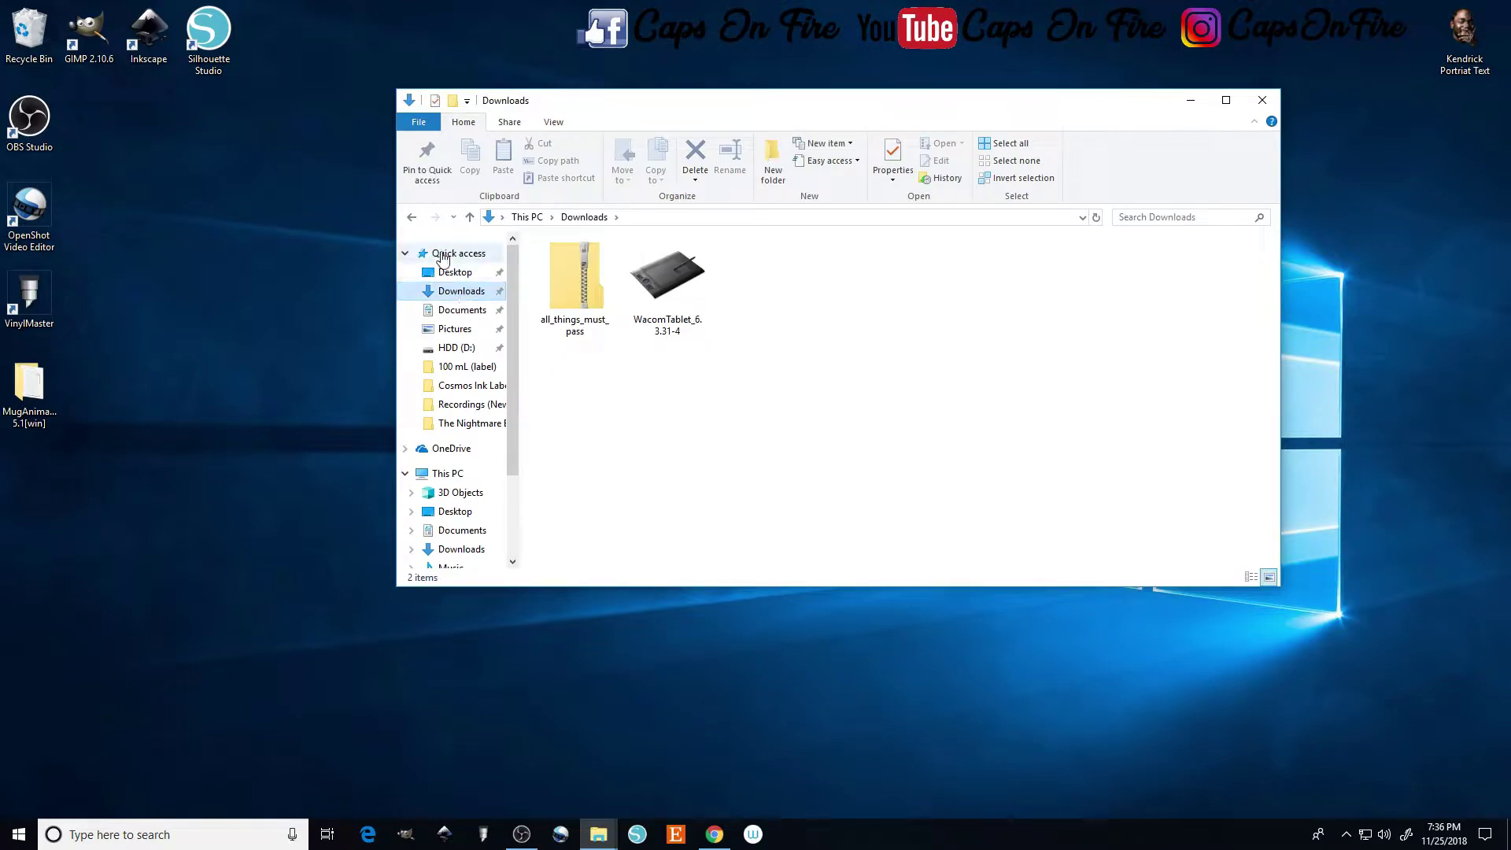
left_click(602, 296)
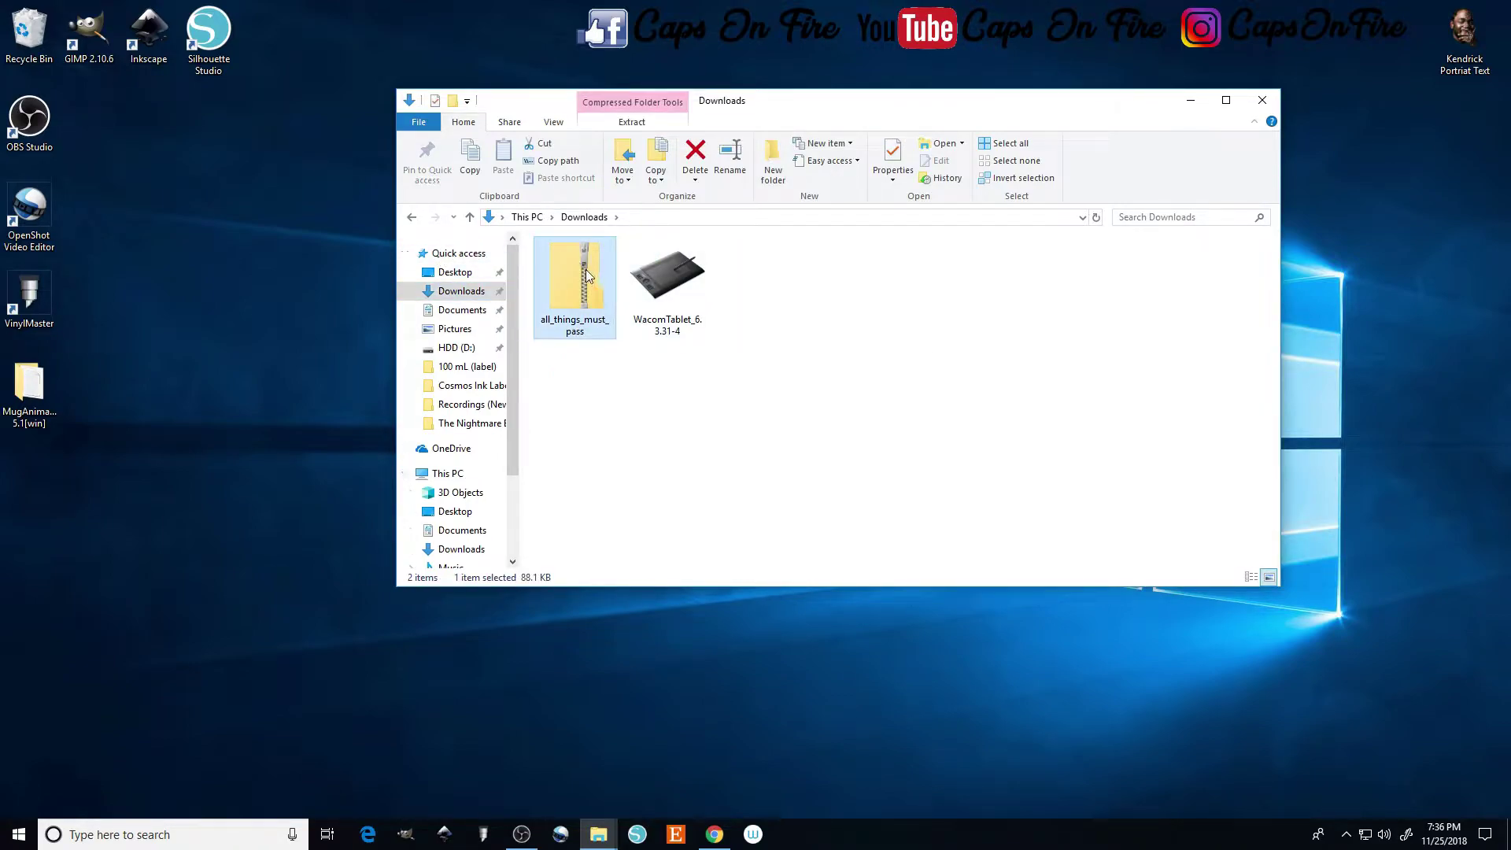
left_click_drag(573, 253, 336, 433)
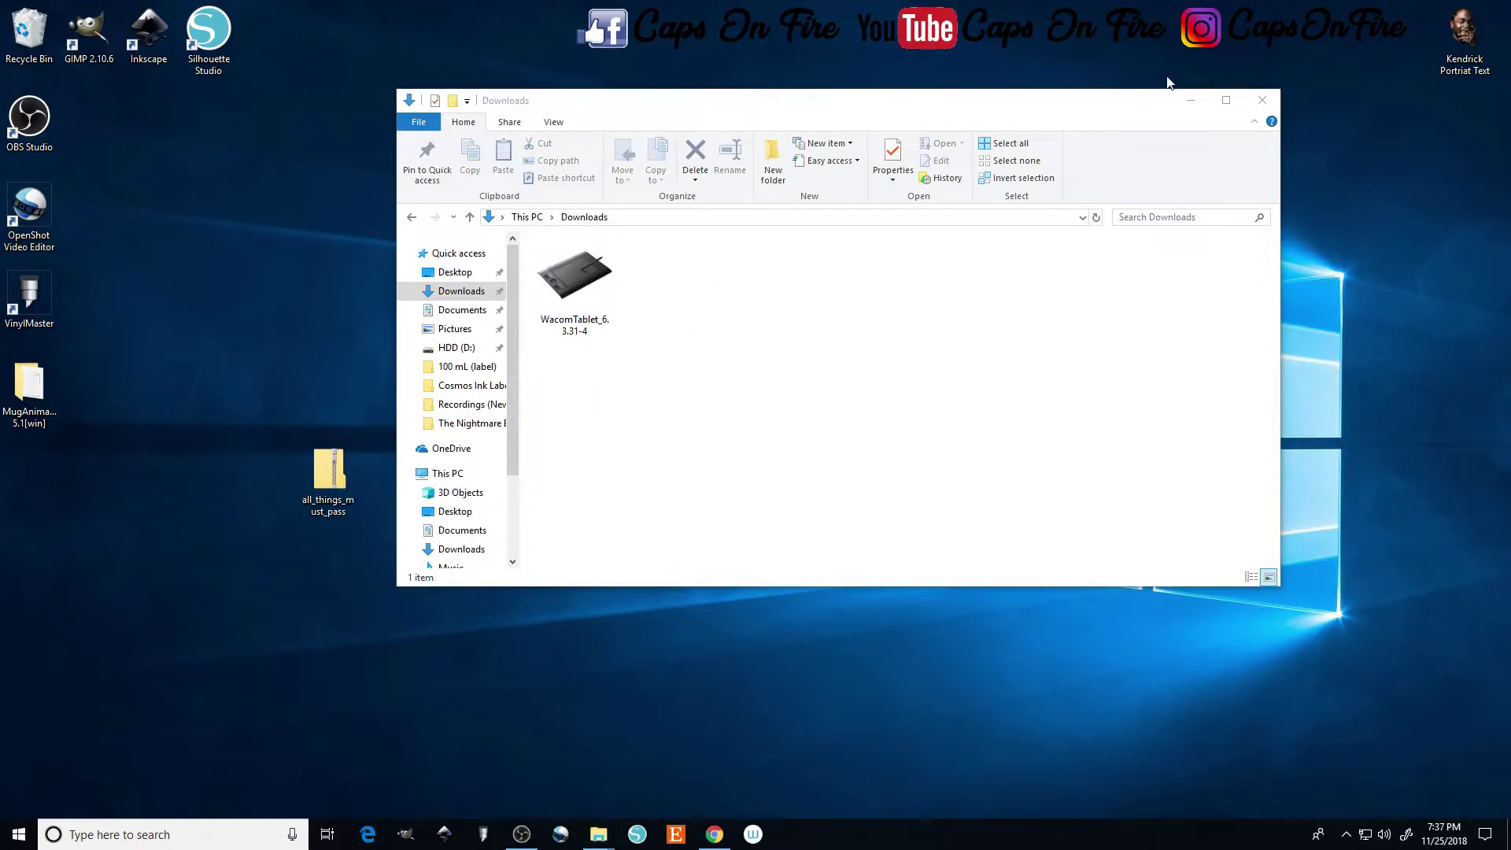
left_click(1190, 100)
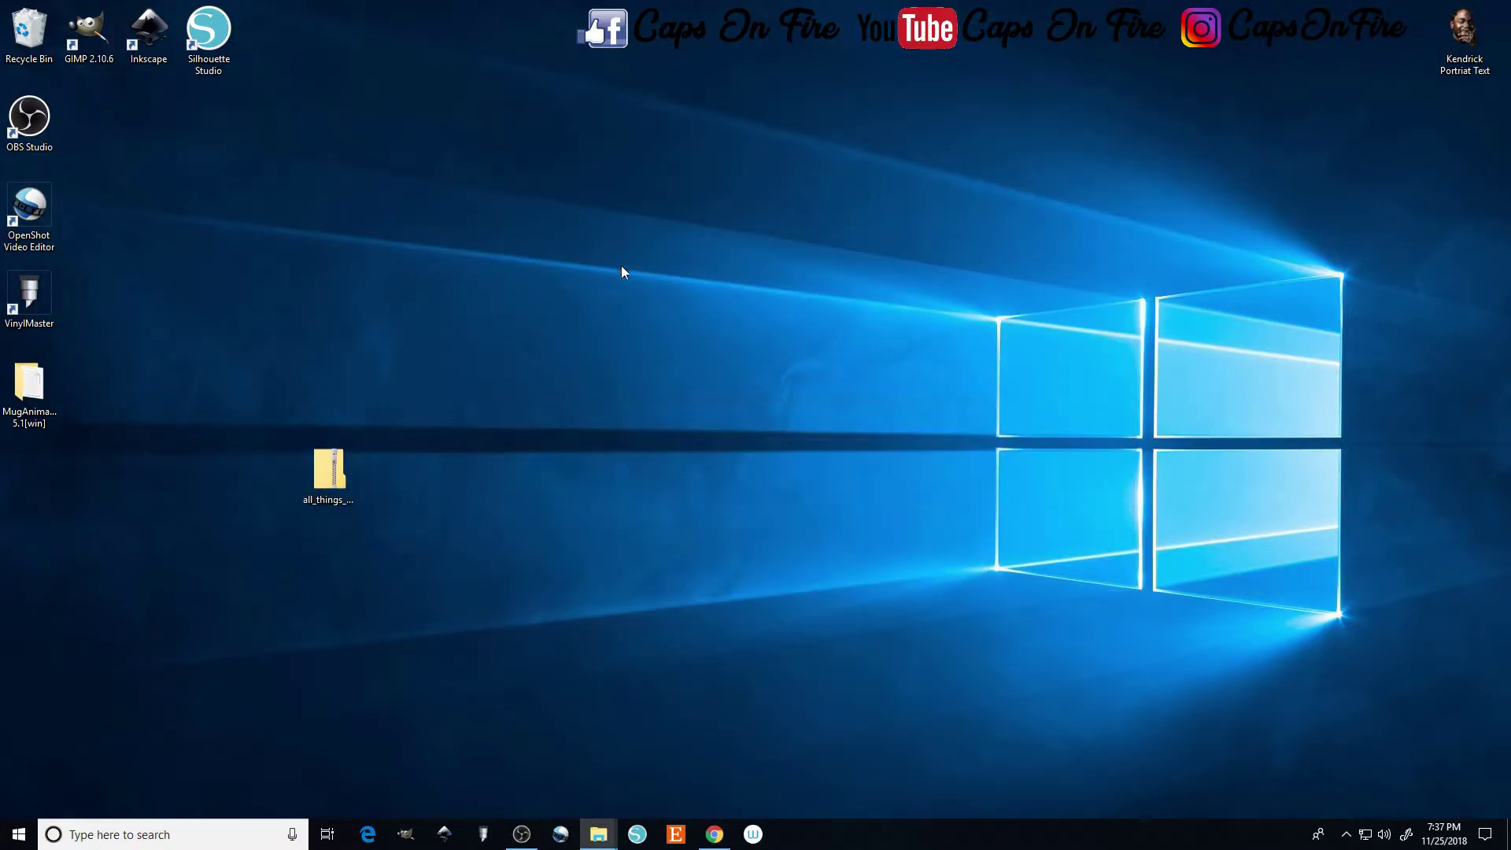
Extract all_things_must_pass.zip to its suggested desktop folder and drag the TrueType font file onto the desktop.
right_click(319, 461)
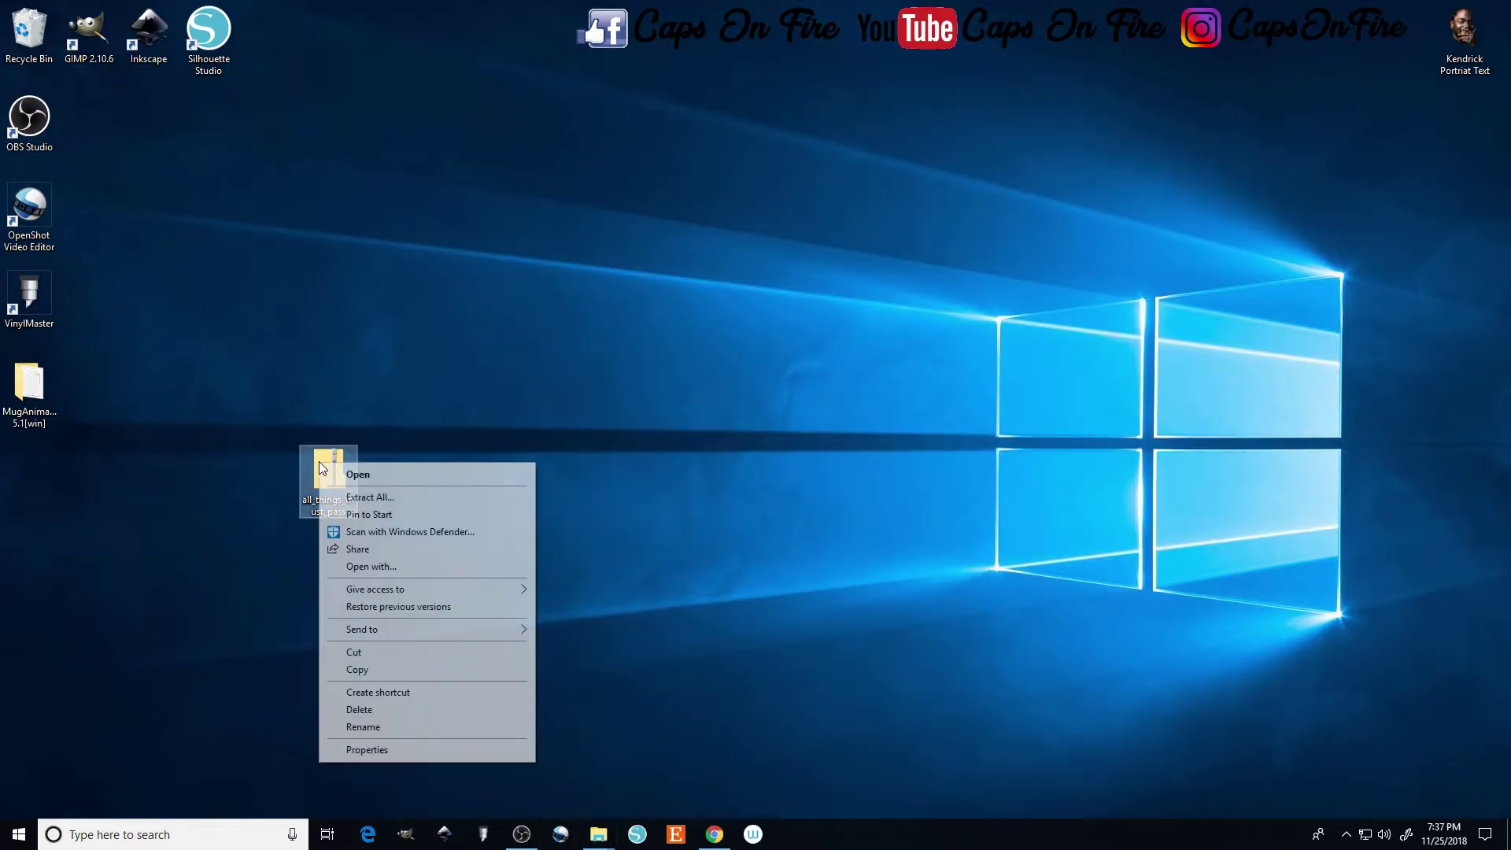
left_click(384, 499)
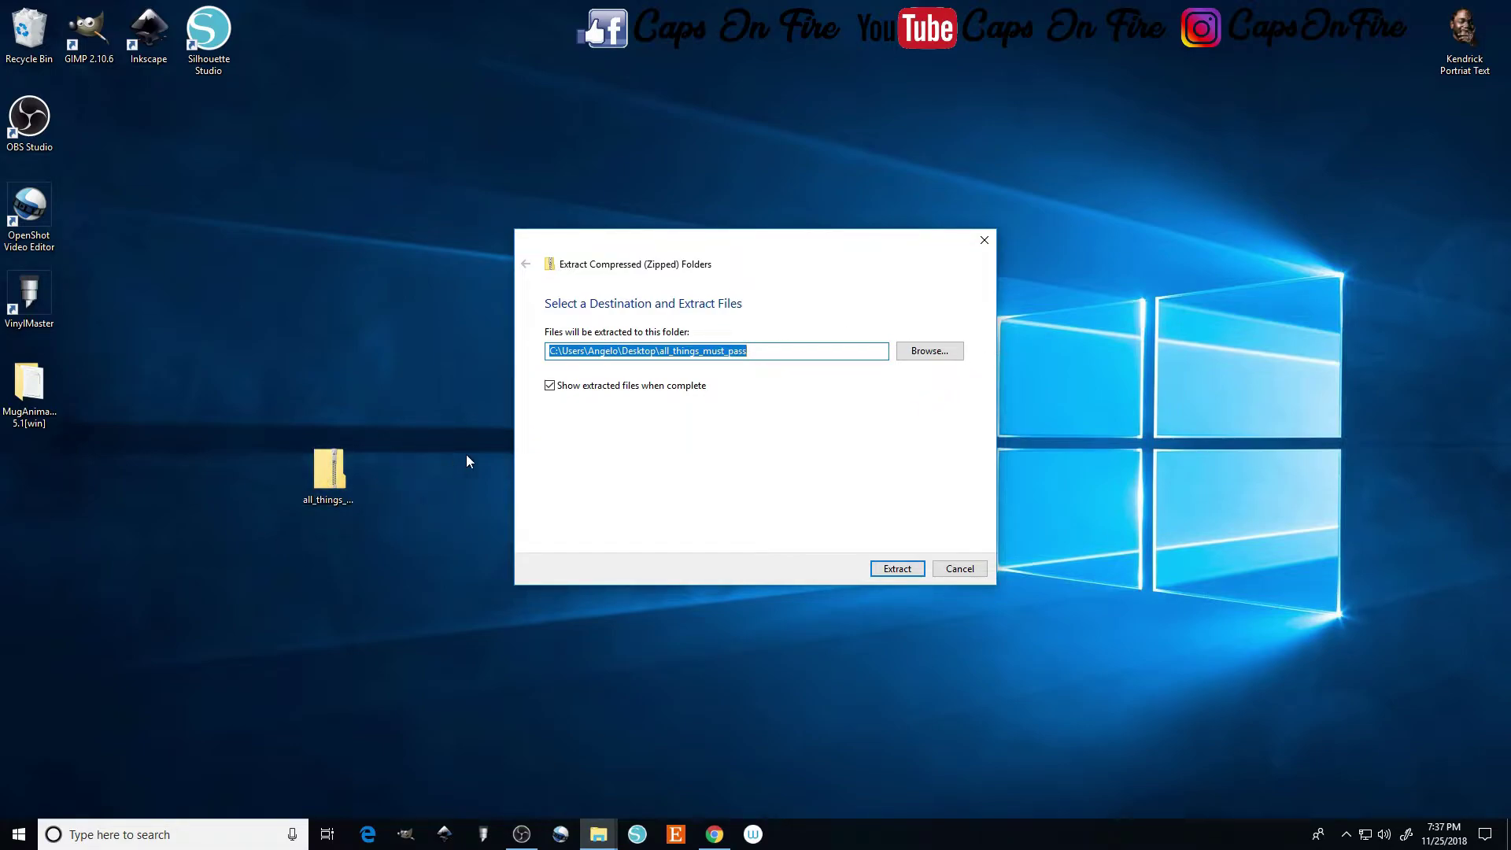
left_click(885, 573)
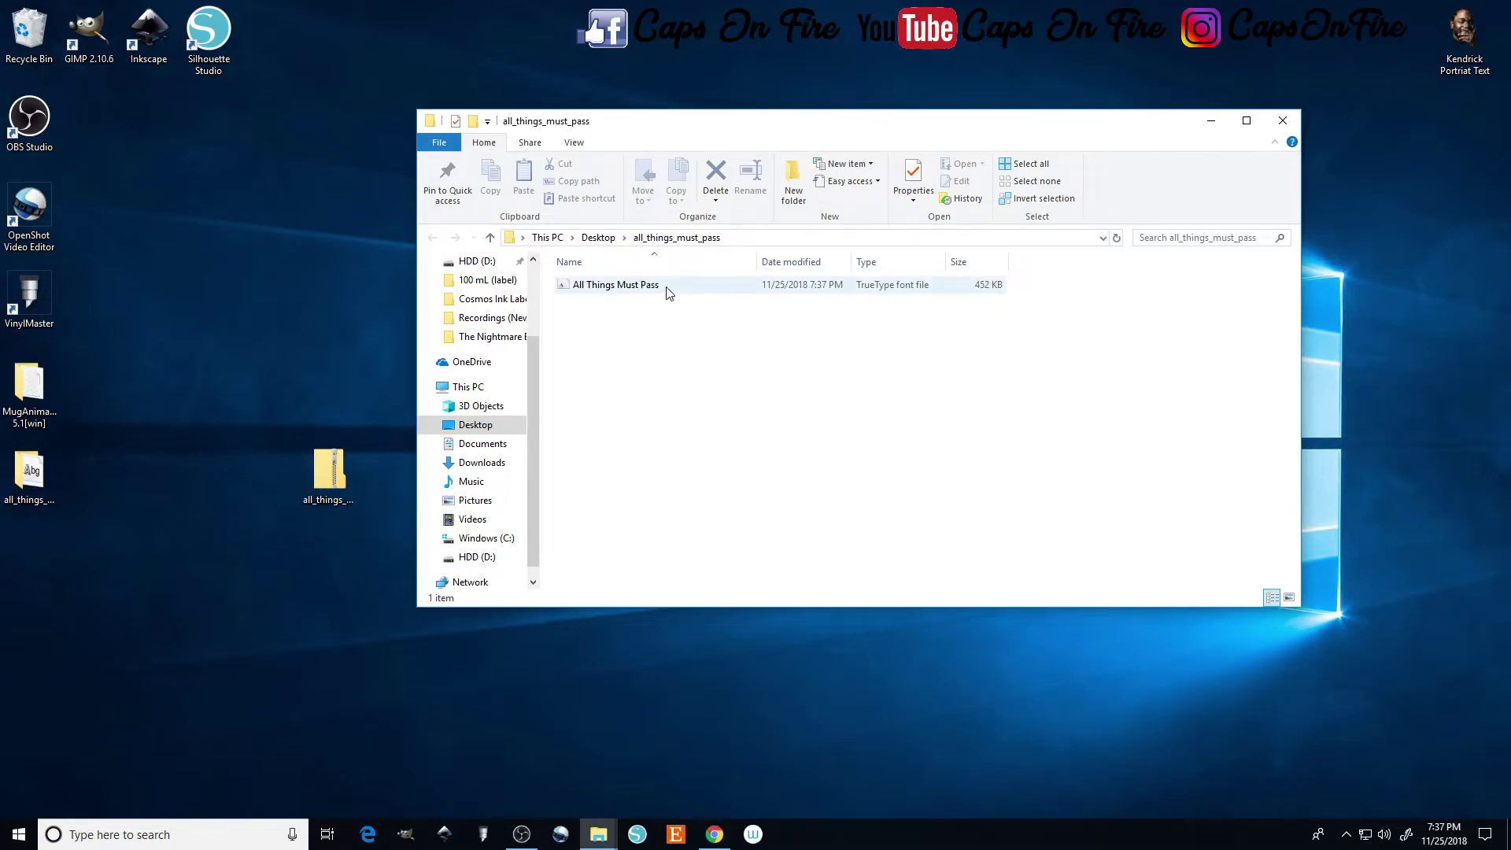
left_click(638, 290)
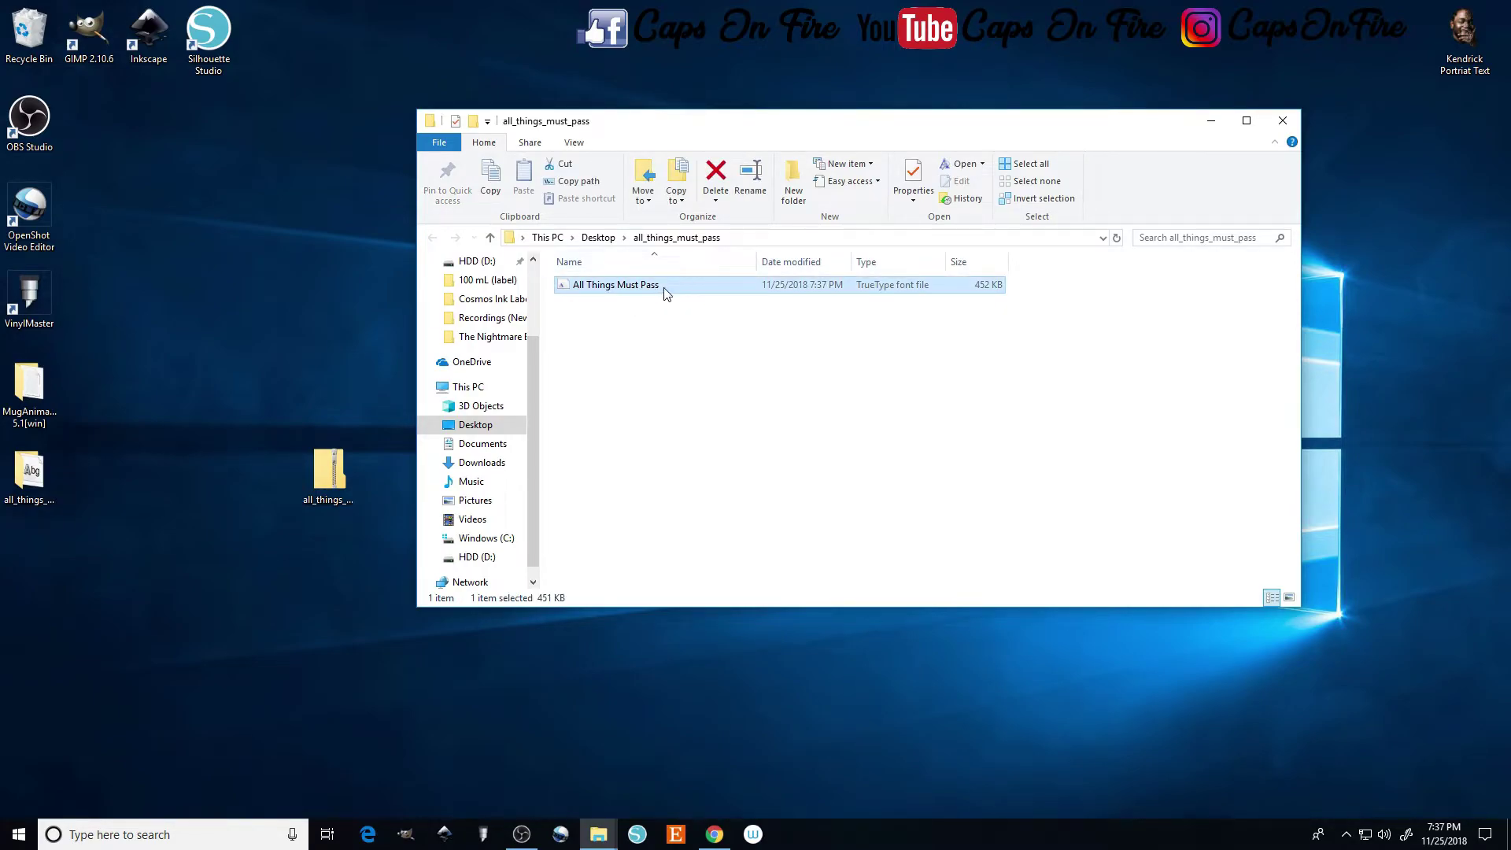
left_click_drag(626, 291, 343, 575)
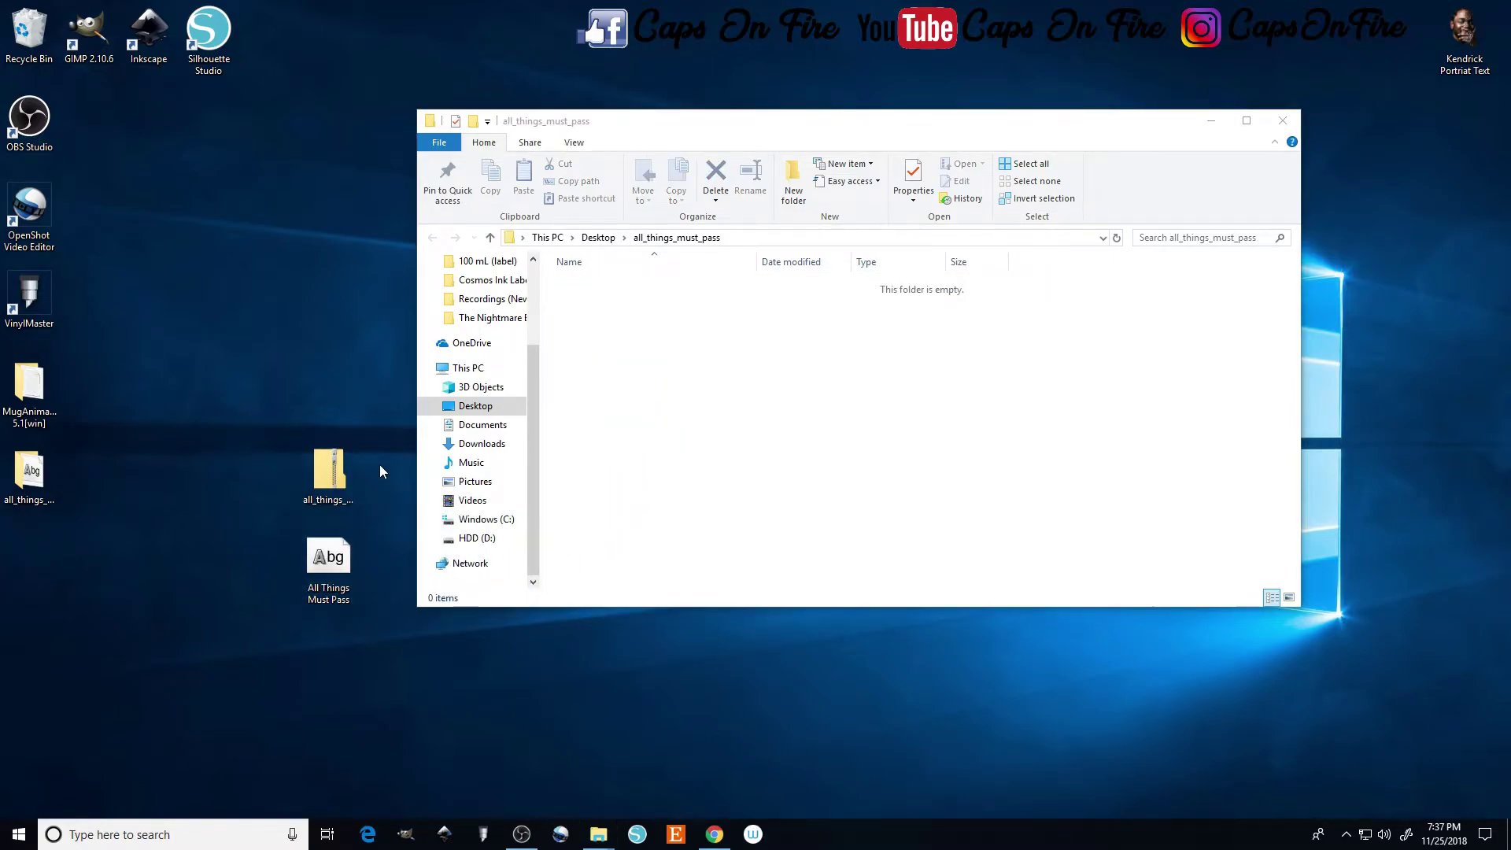
Close the extracted folder and install the All Things Must Pass font file from the desktop.
left_click(1284, 121)
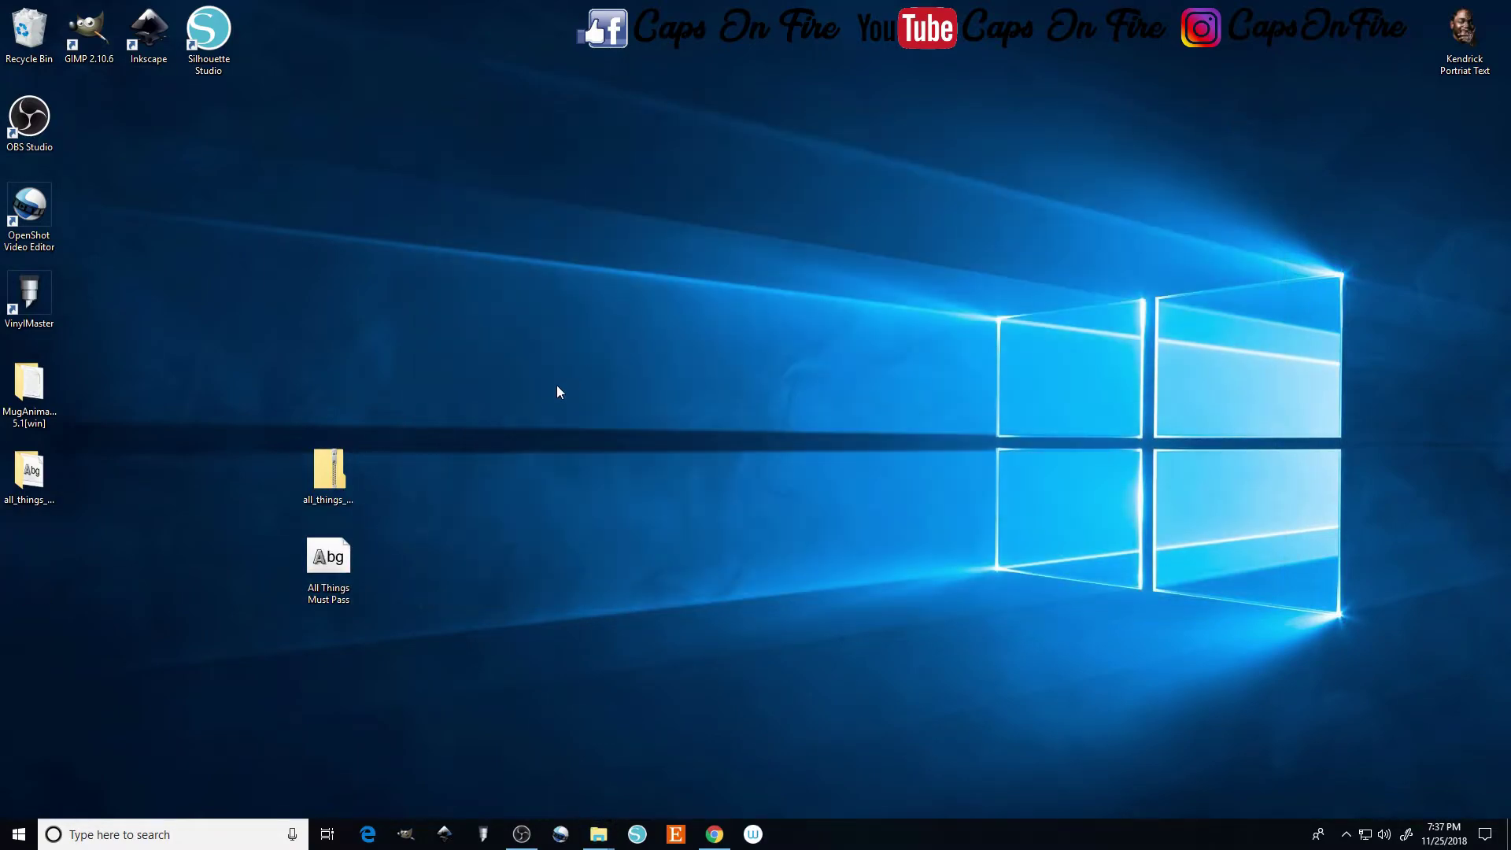
left_click_drag(348, 554, 451, 470)
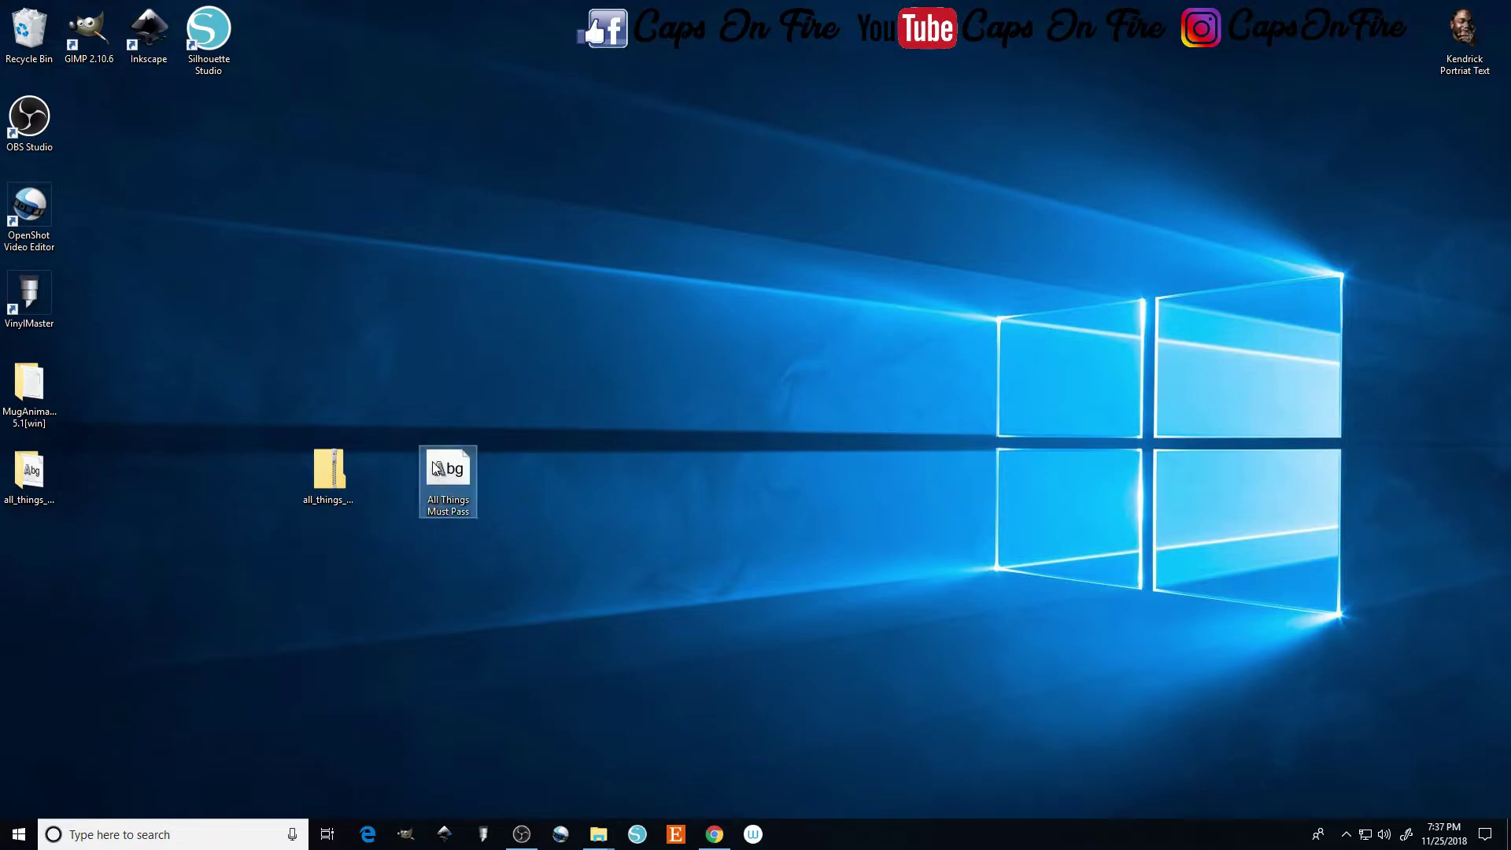
right_click(450, 470)
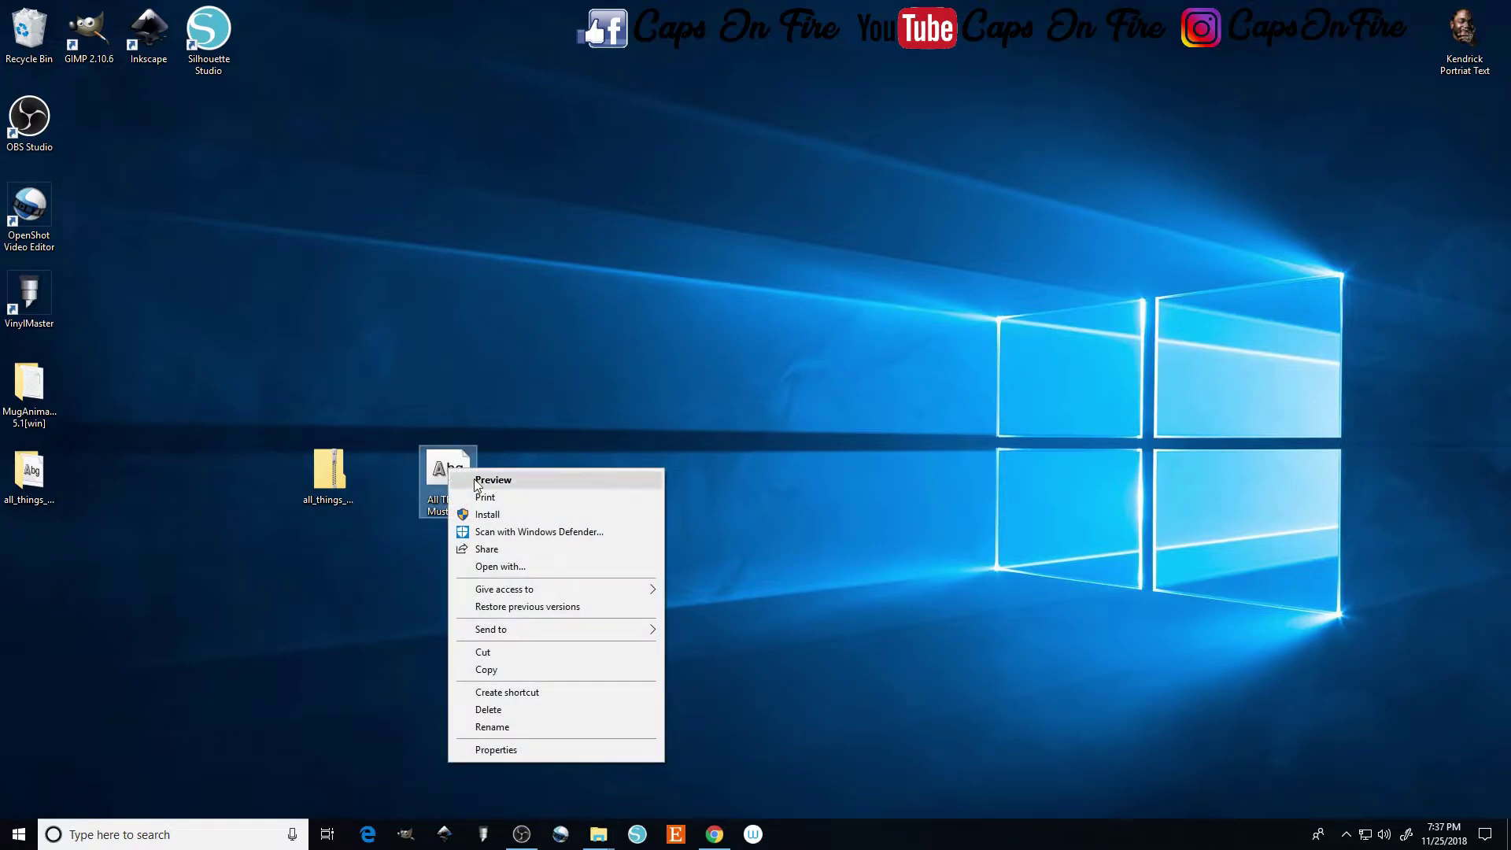
left_click(489, 517)
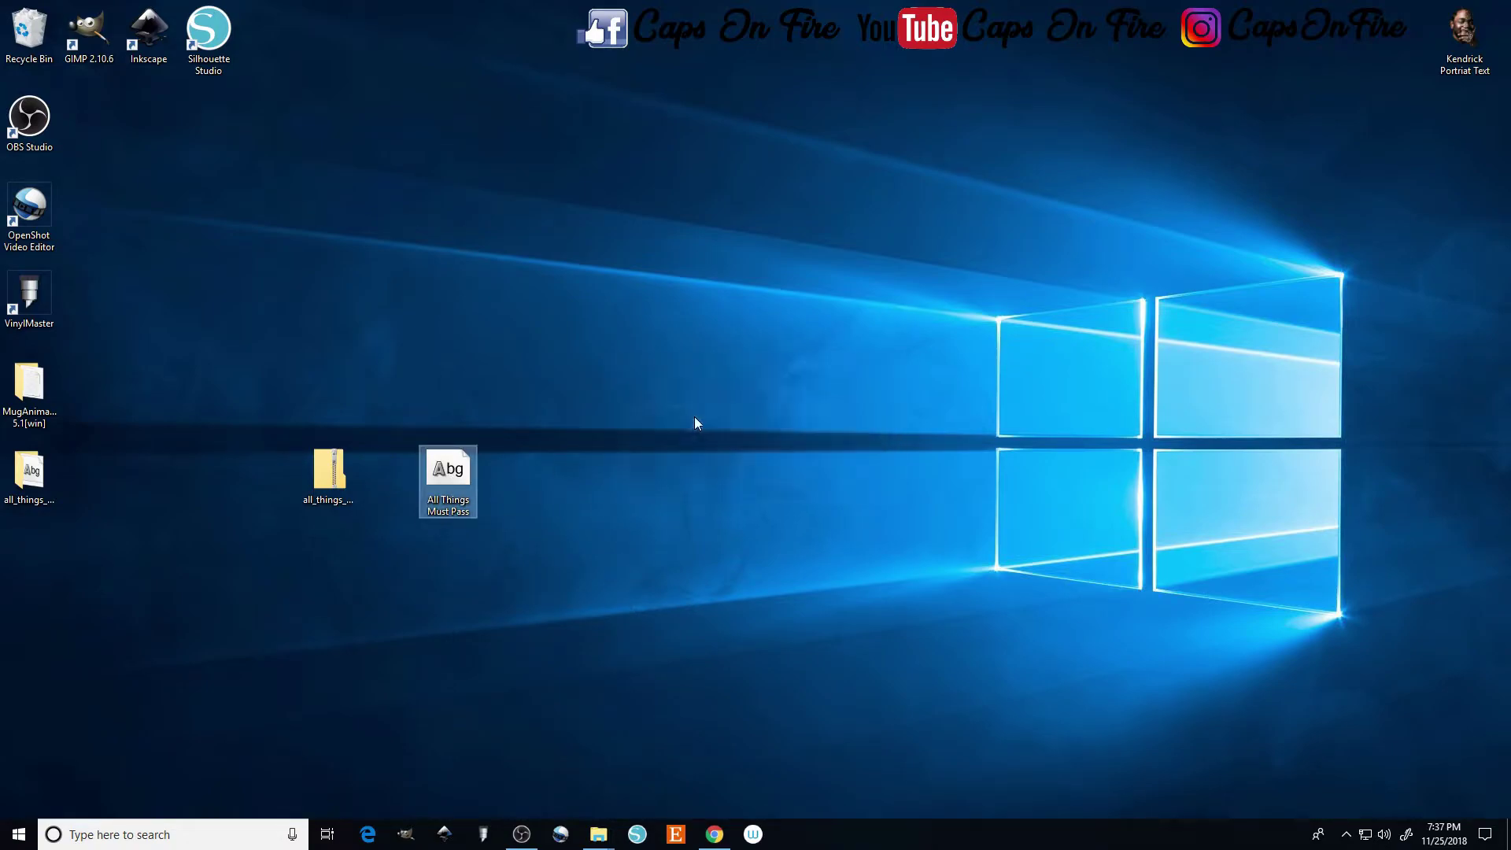
left_click(536, 455)
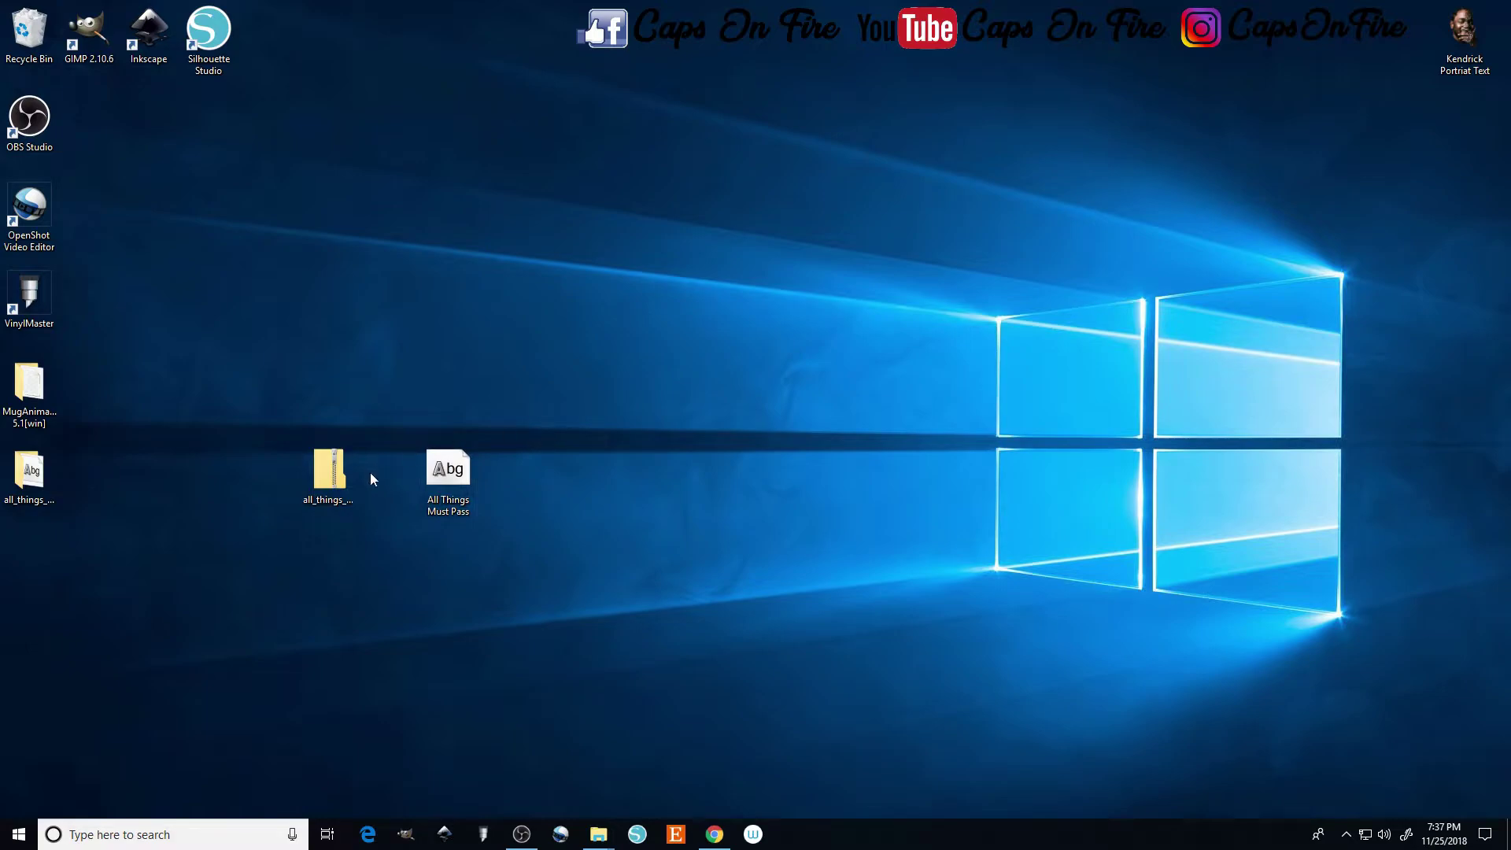
Make a new desktop folder named 'Fonts' and drag the All Things Must Pass font file into it.
right_click(598, 412)
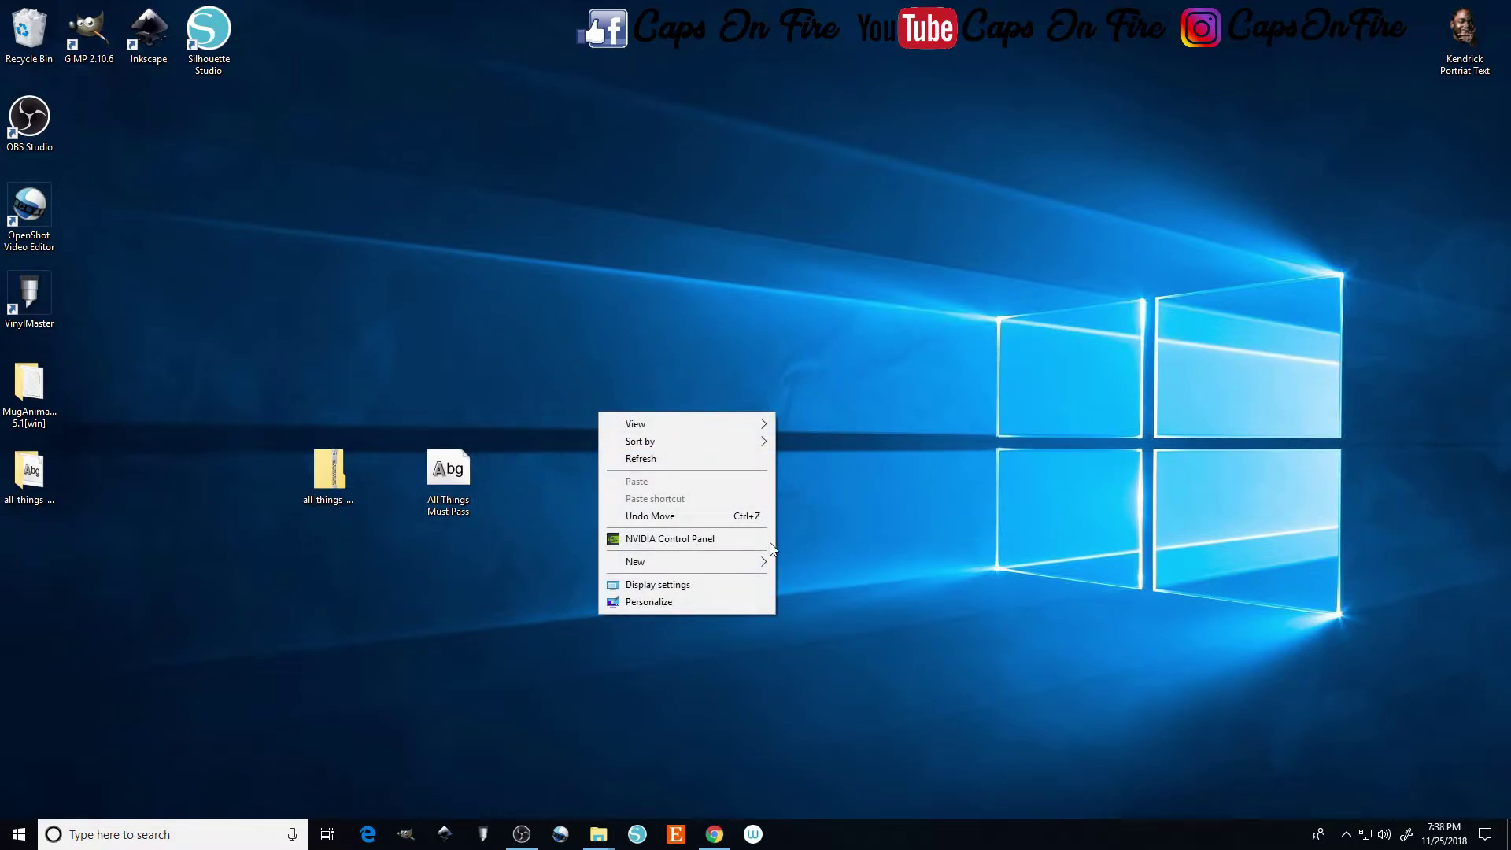
mouse_move(713, 563)
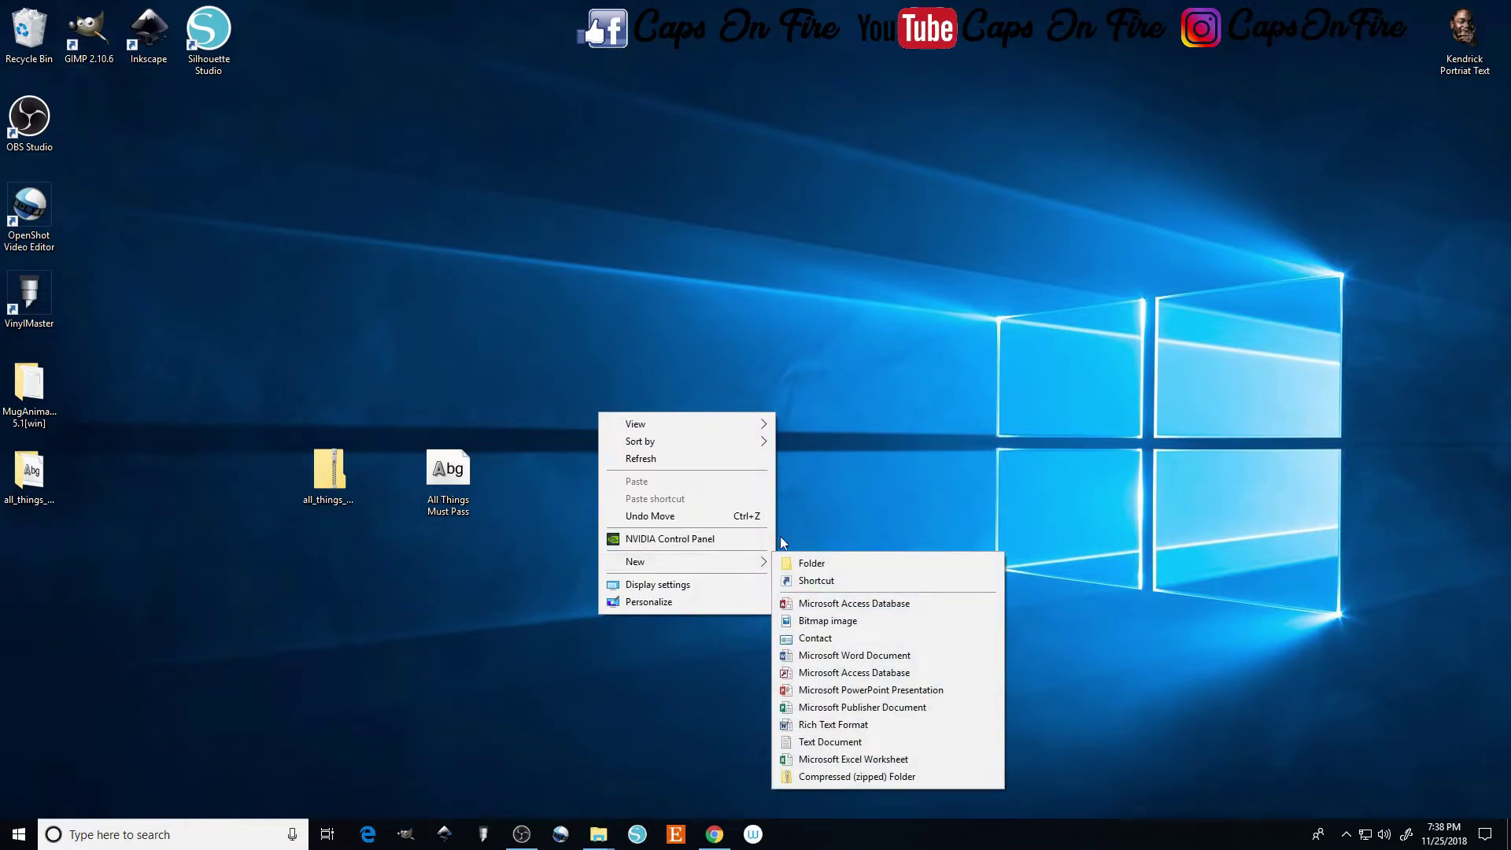
left_click(809, 562)
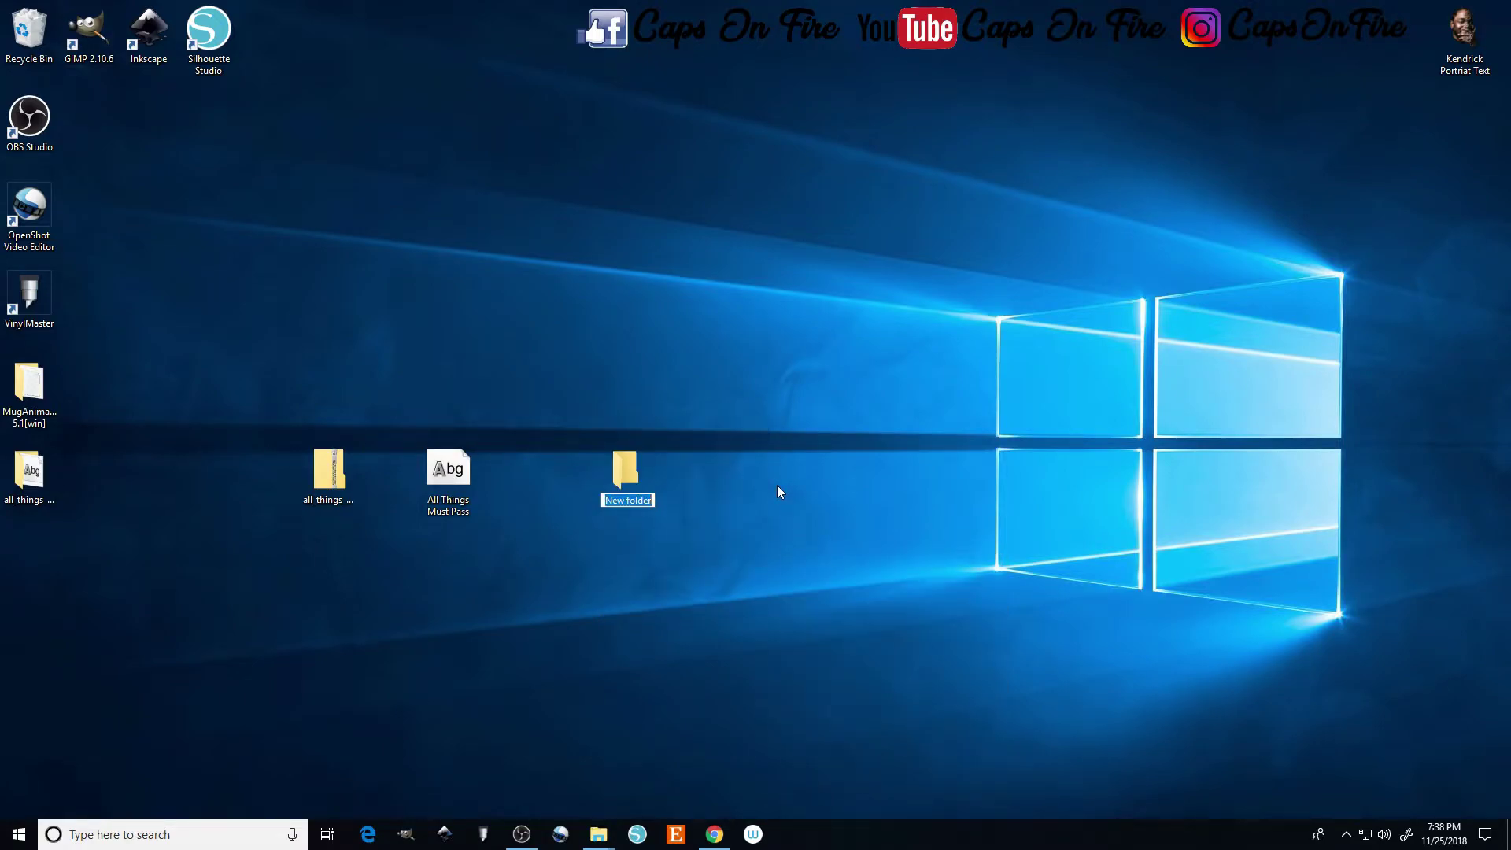
type("Fonts")
key("Return")
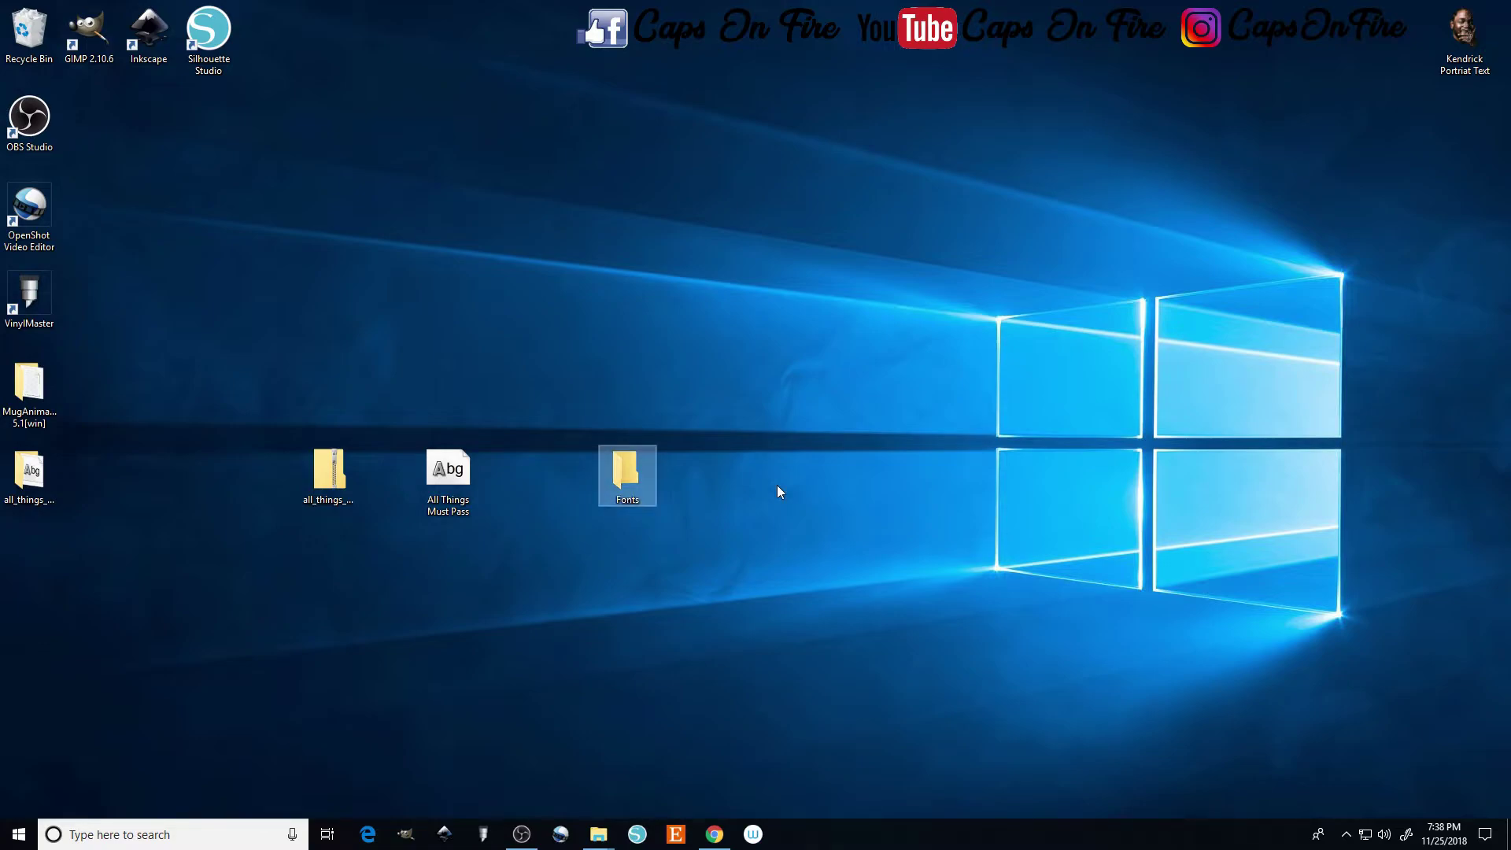
left_click(444, 465)
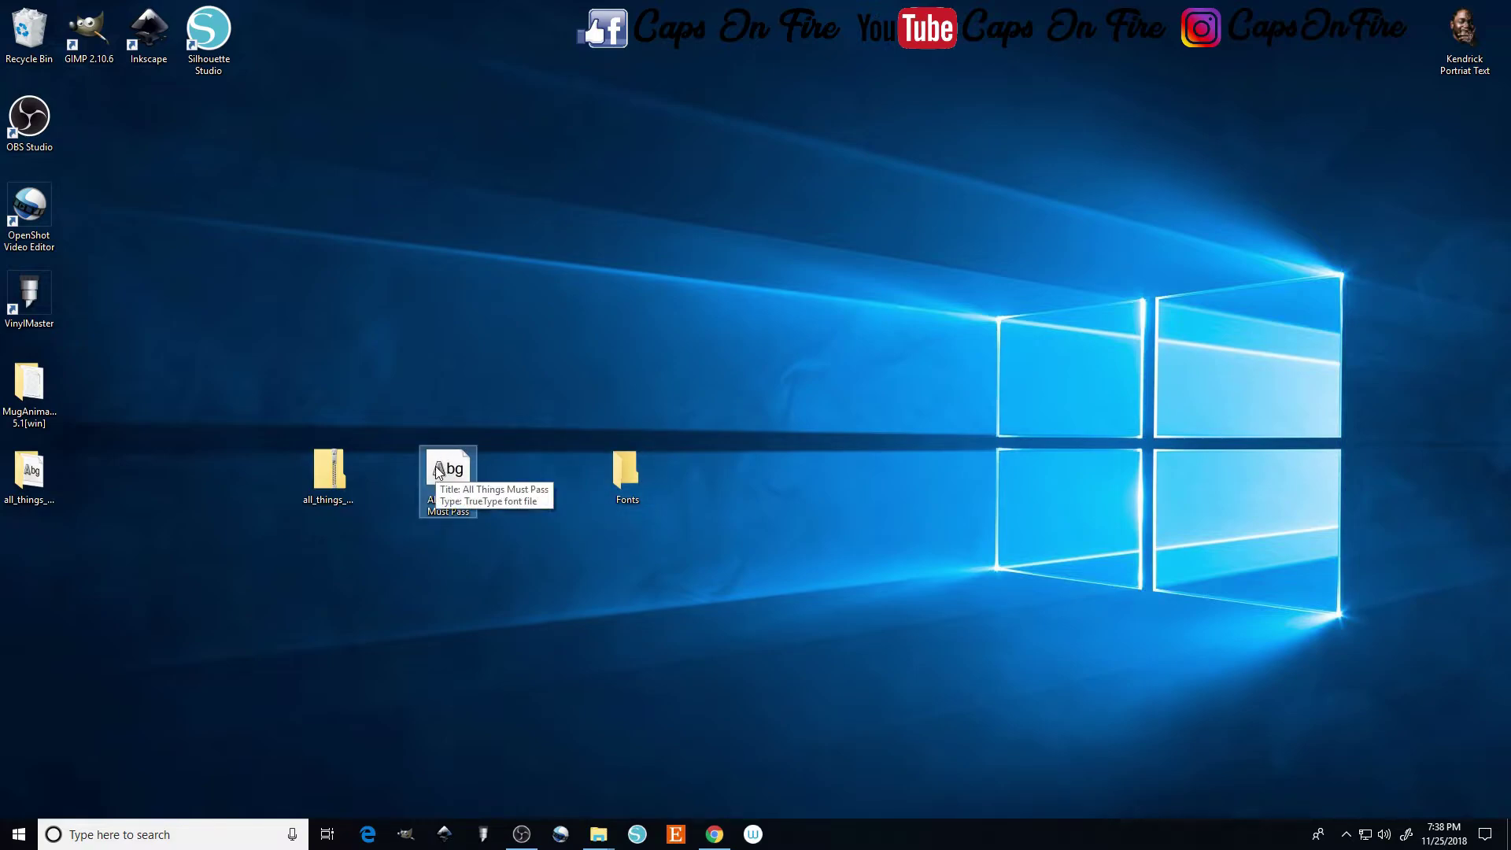
left_click_drag(449, 464, 630, 462)
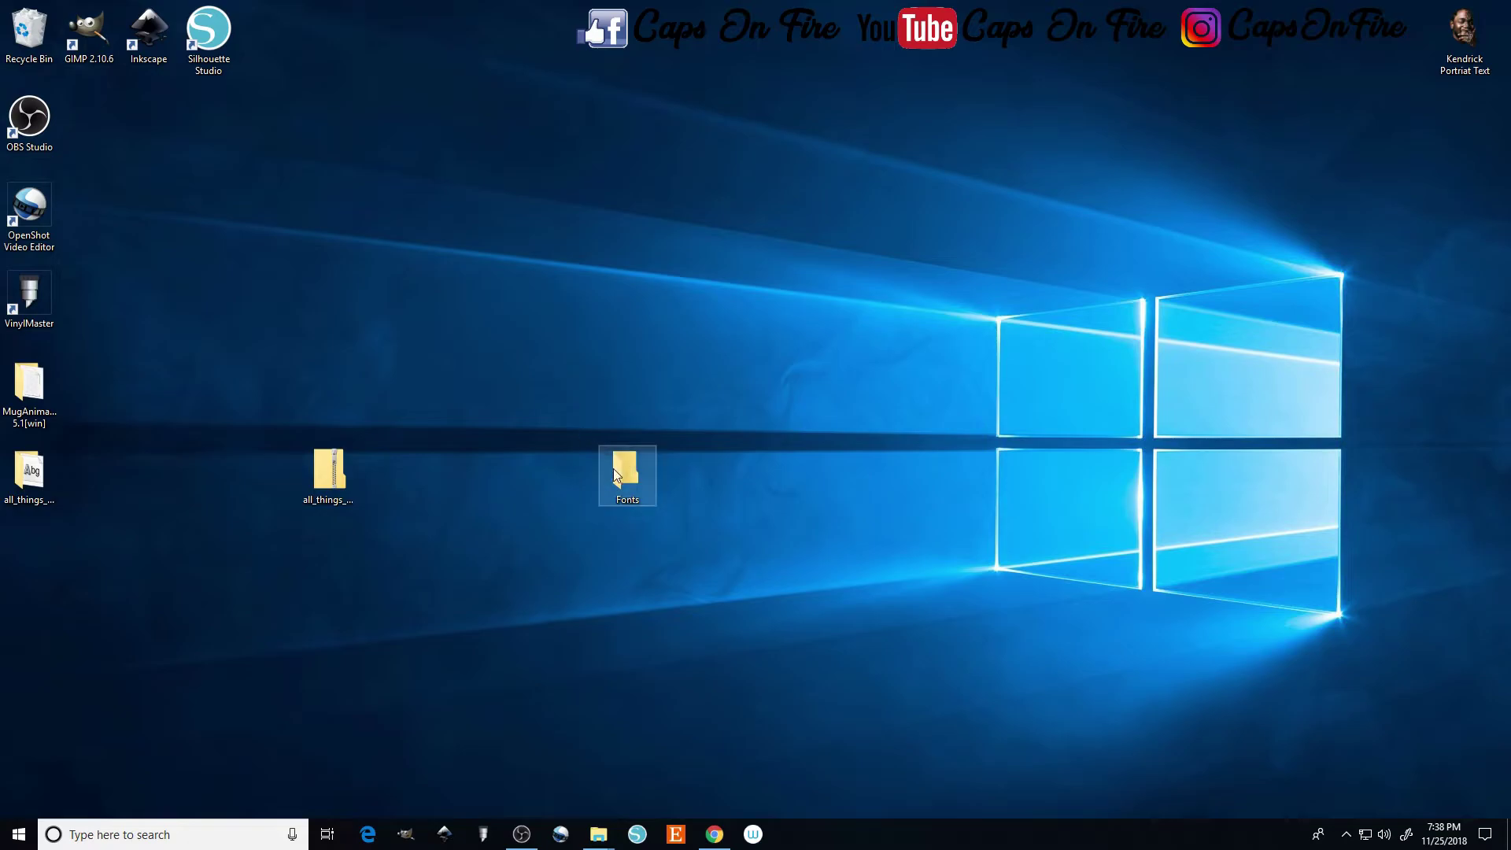
double_click(613, 471)
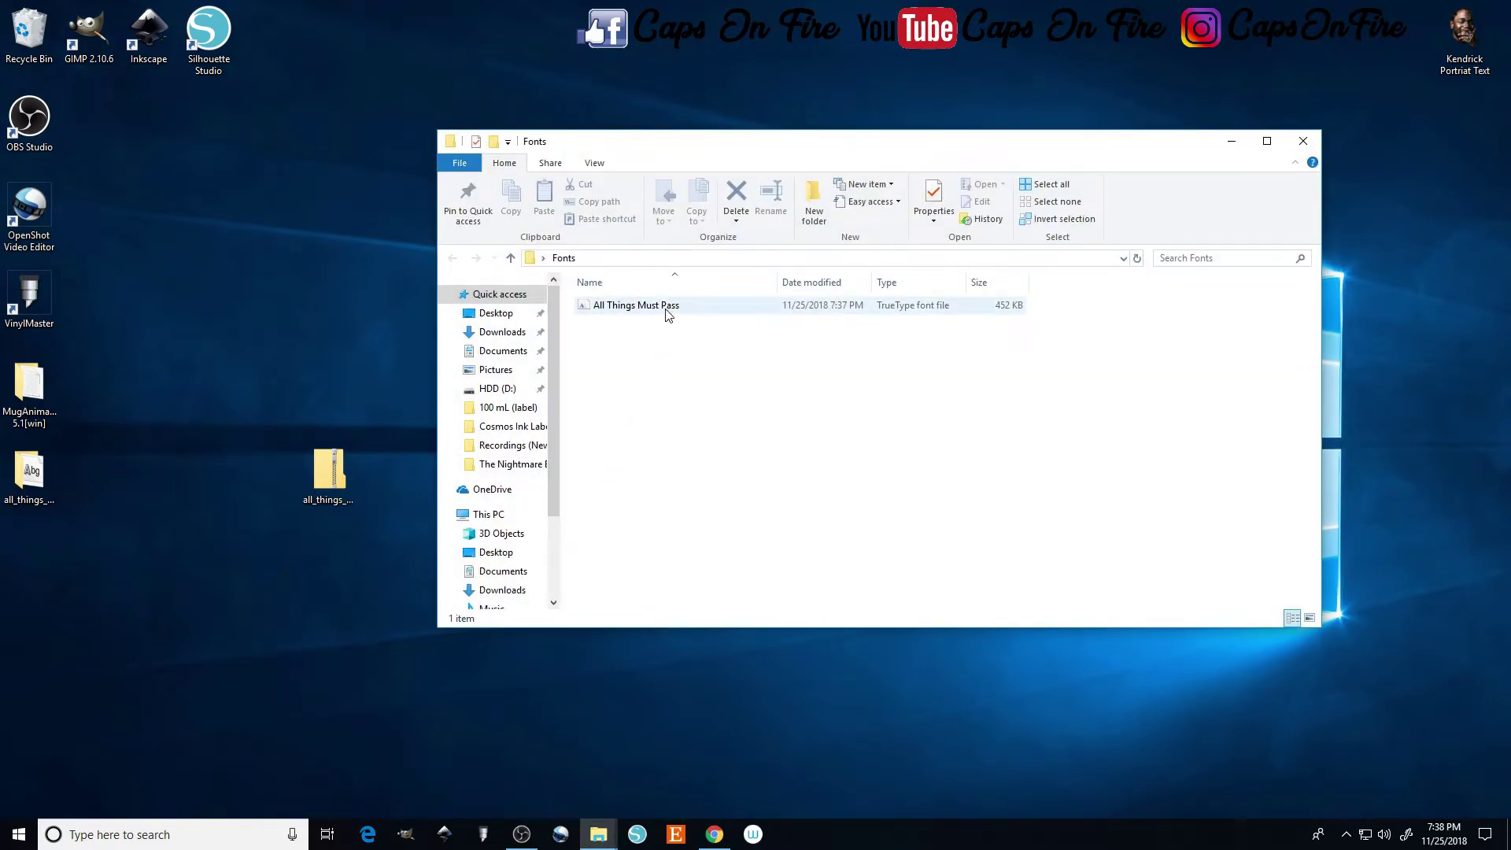
left_click(510, 258)
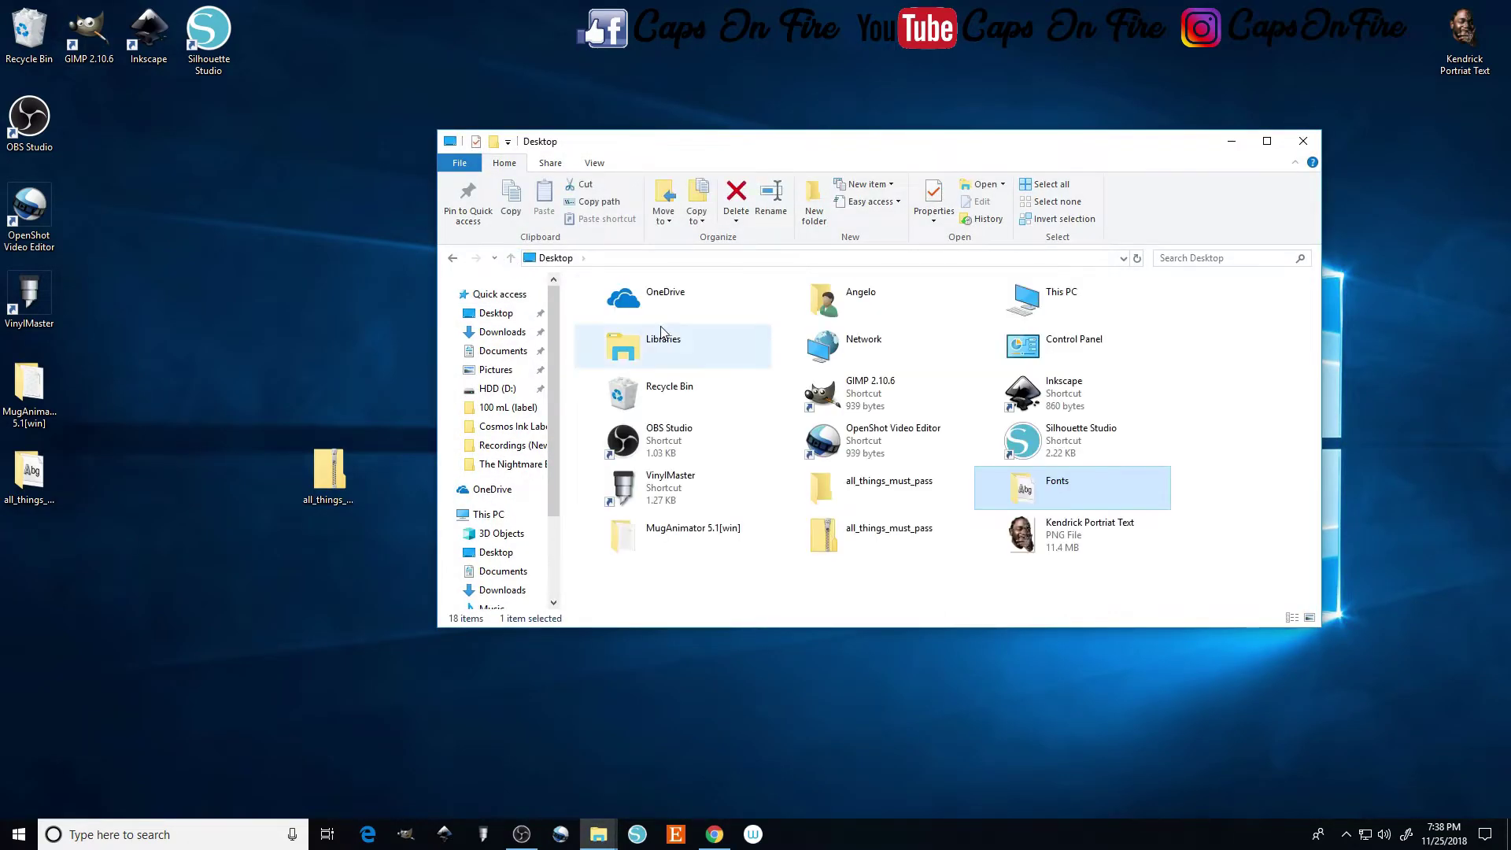
left_click(1303, 141)
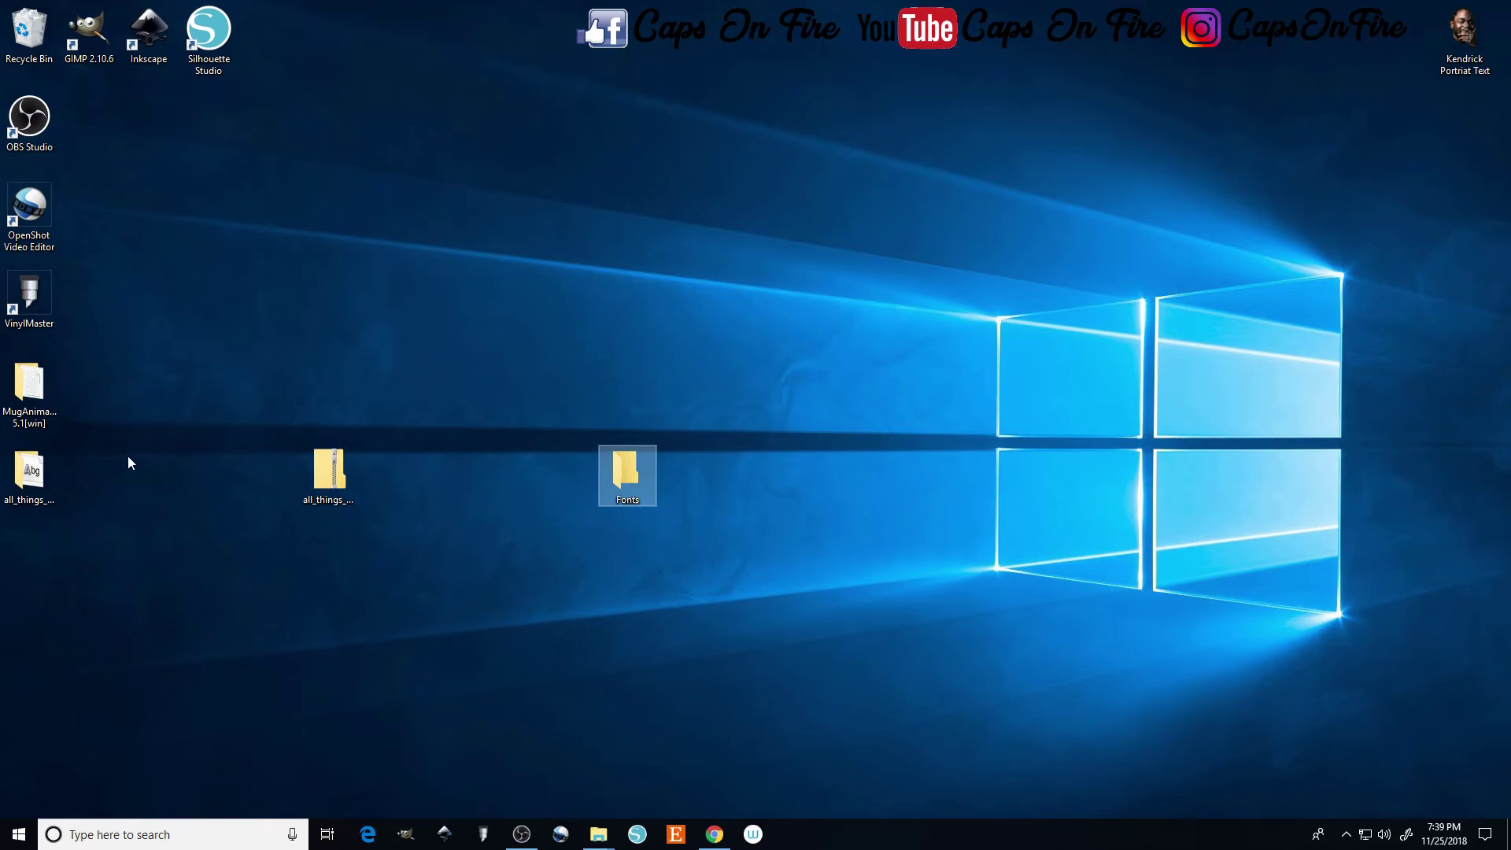
left_click(615, 590)
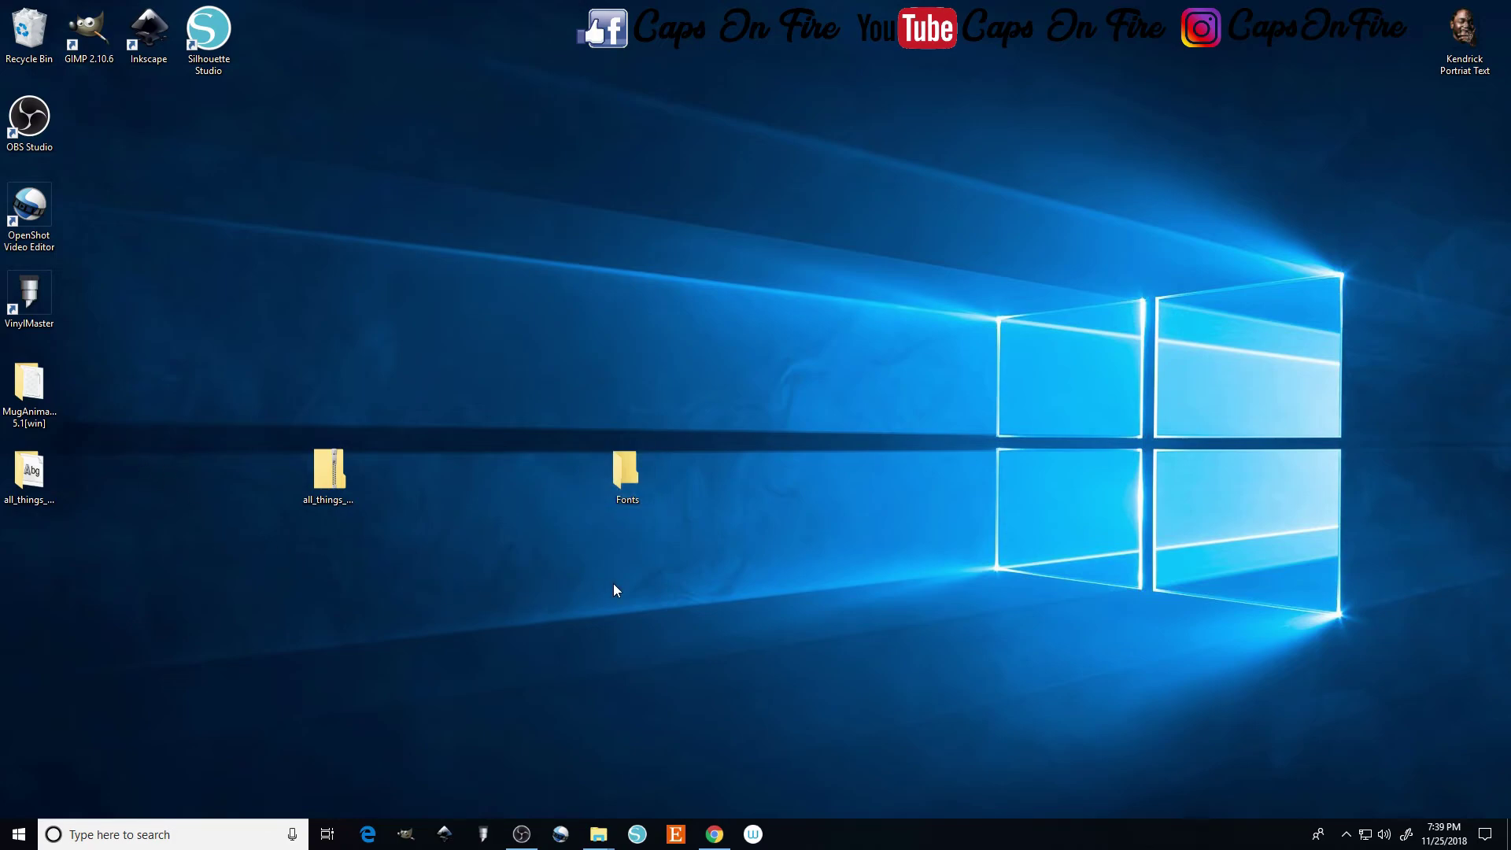